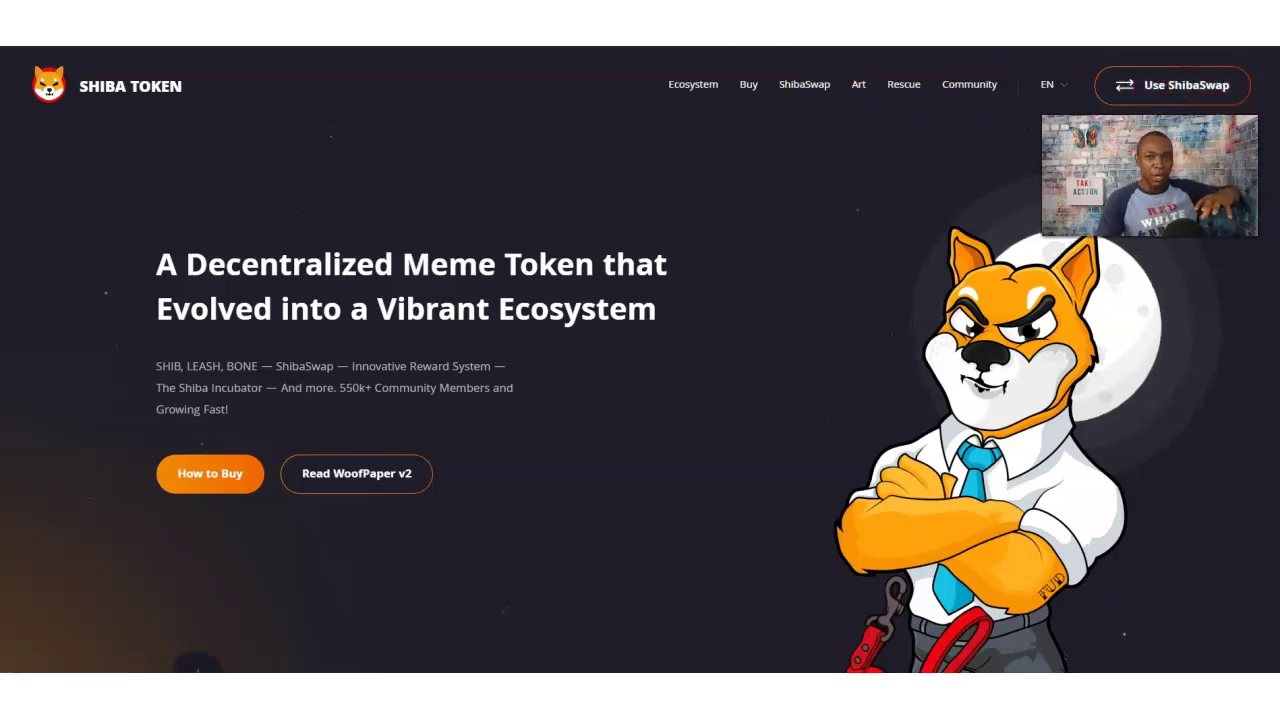
Step: Look over the Shiba Token project and ecosystem overview and open ShibaSwap
scroll(519, 400, "down", 3)
scroll(518, 397, "down", 2)
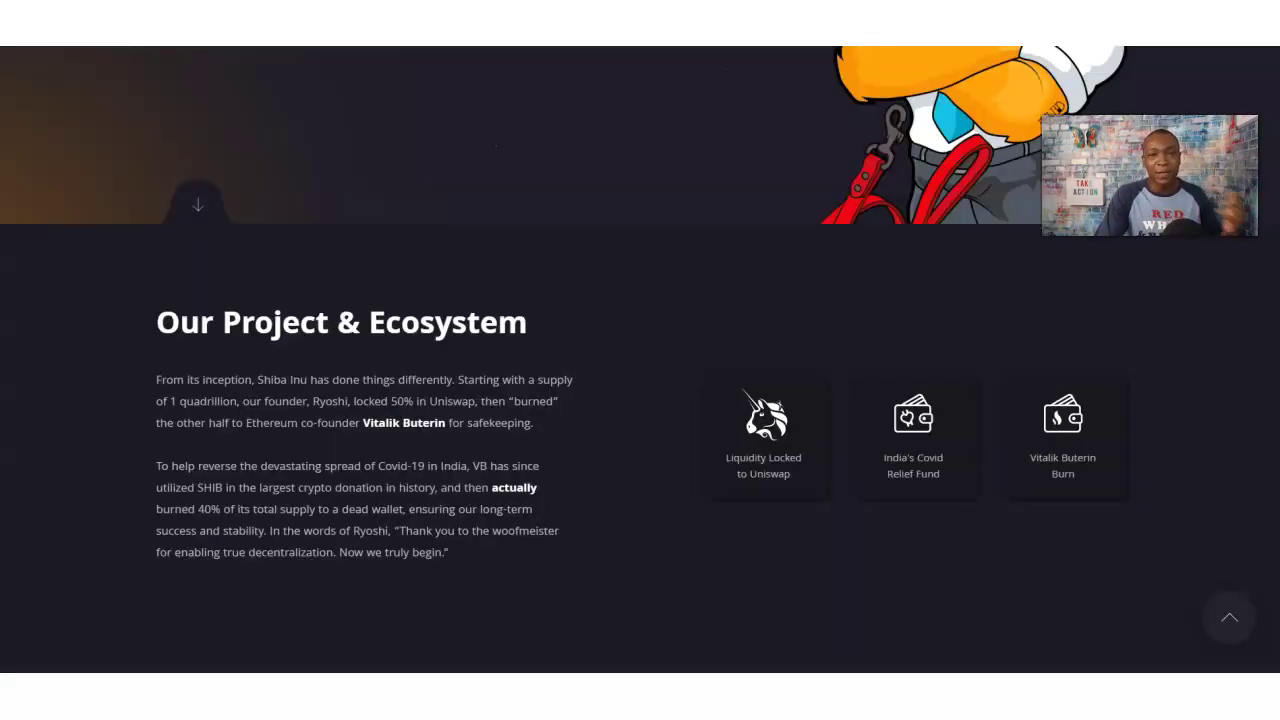
scroll(506, 291, "up", 5)
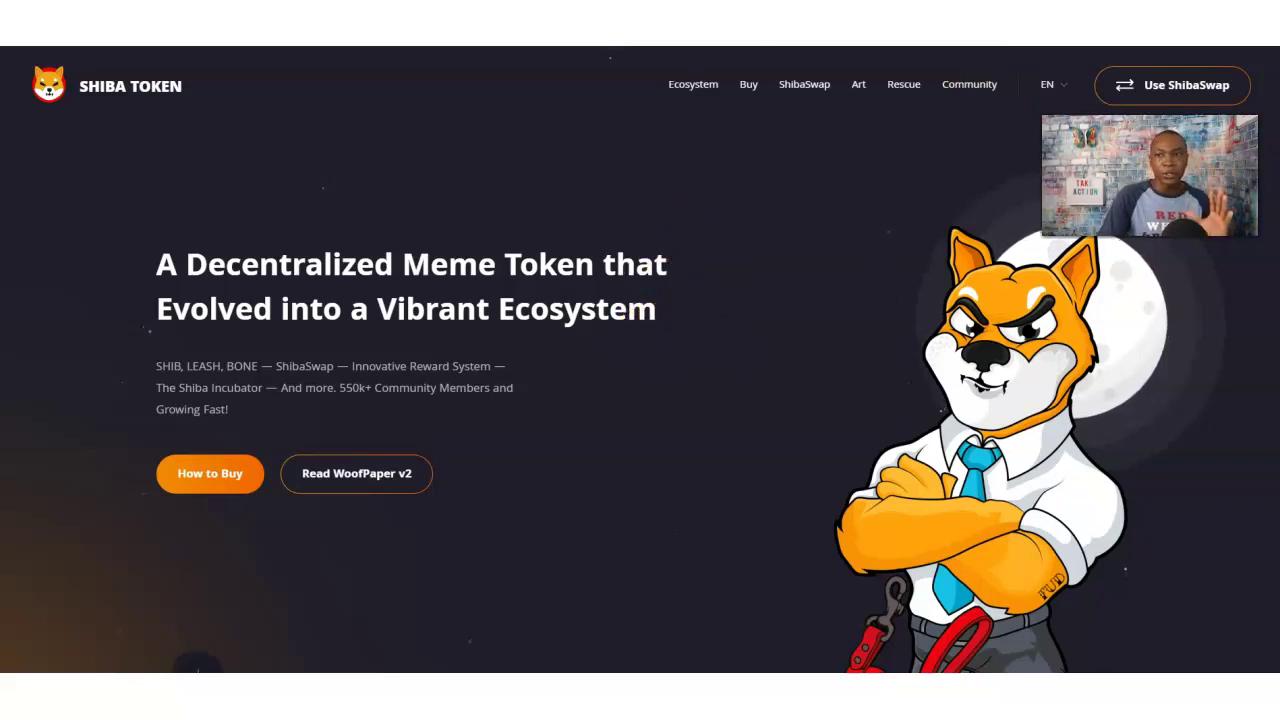
left_click(1190, 88)
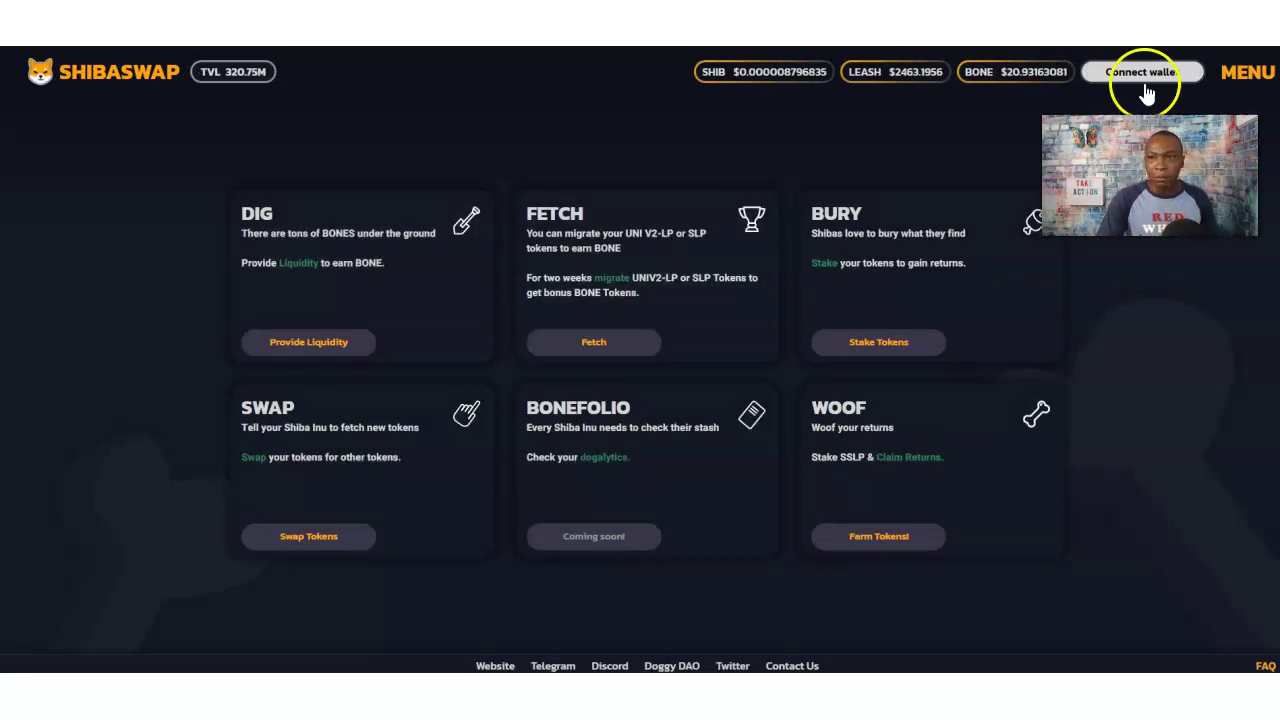
Step: Try to connect a wallet to ShibaSwap with MetaMask, and with WalletConnect instead
left_click(1150, 75)
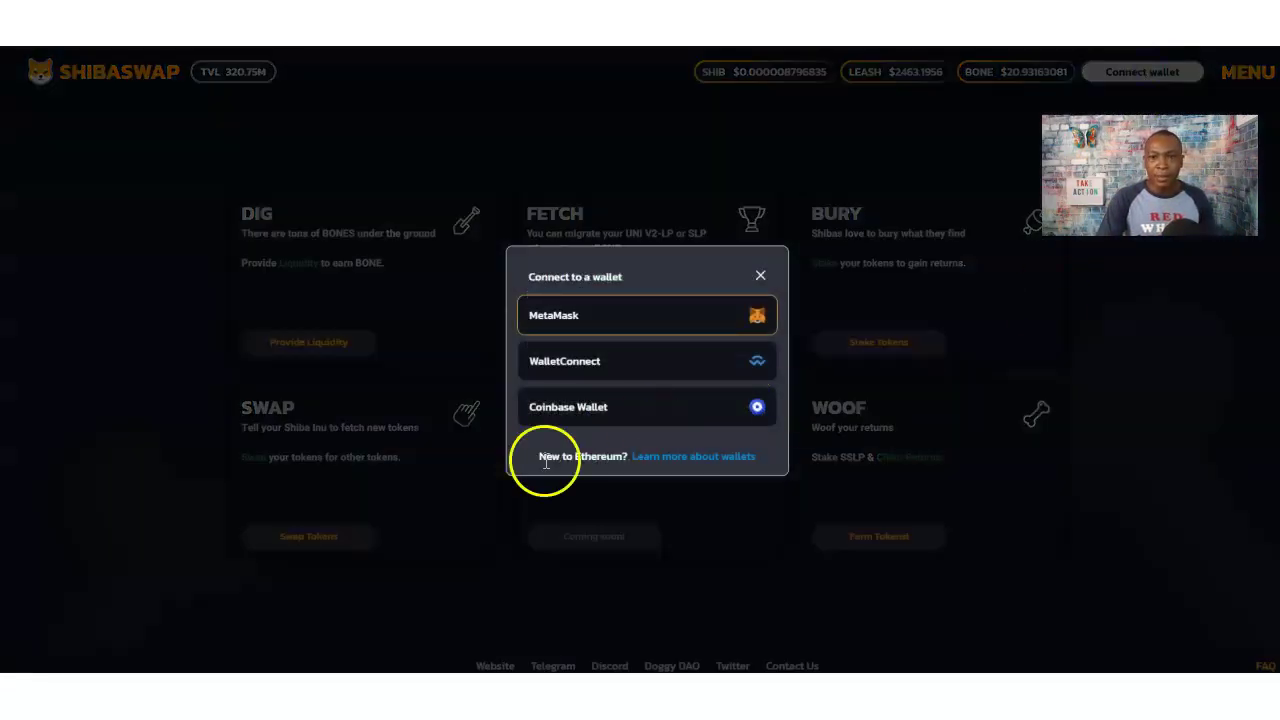
left_click(578, 322)
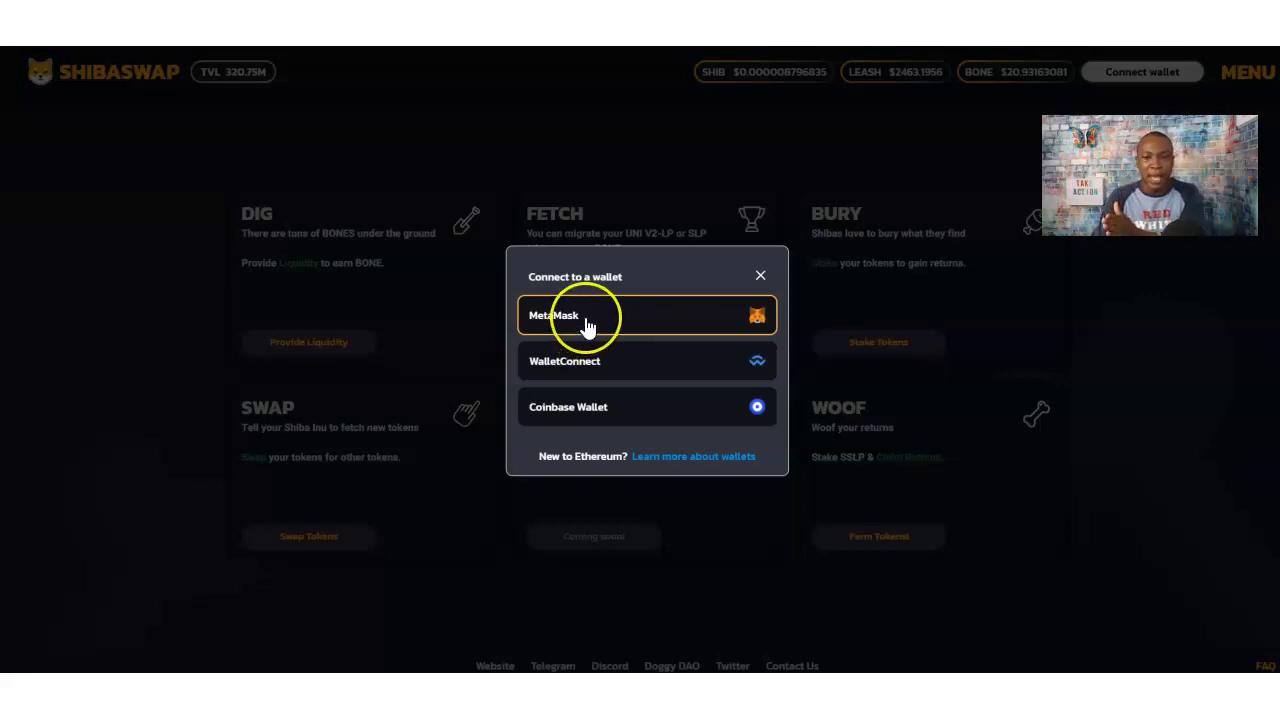
left_click(1046, 337)
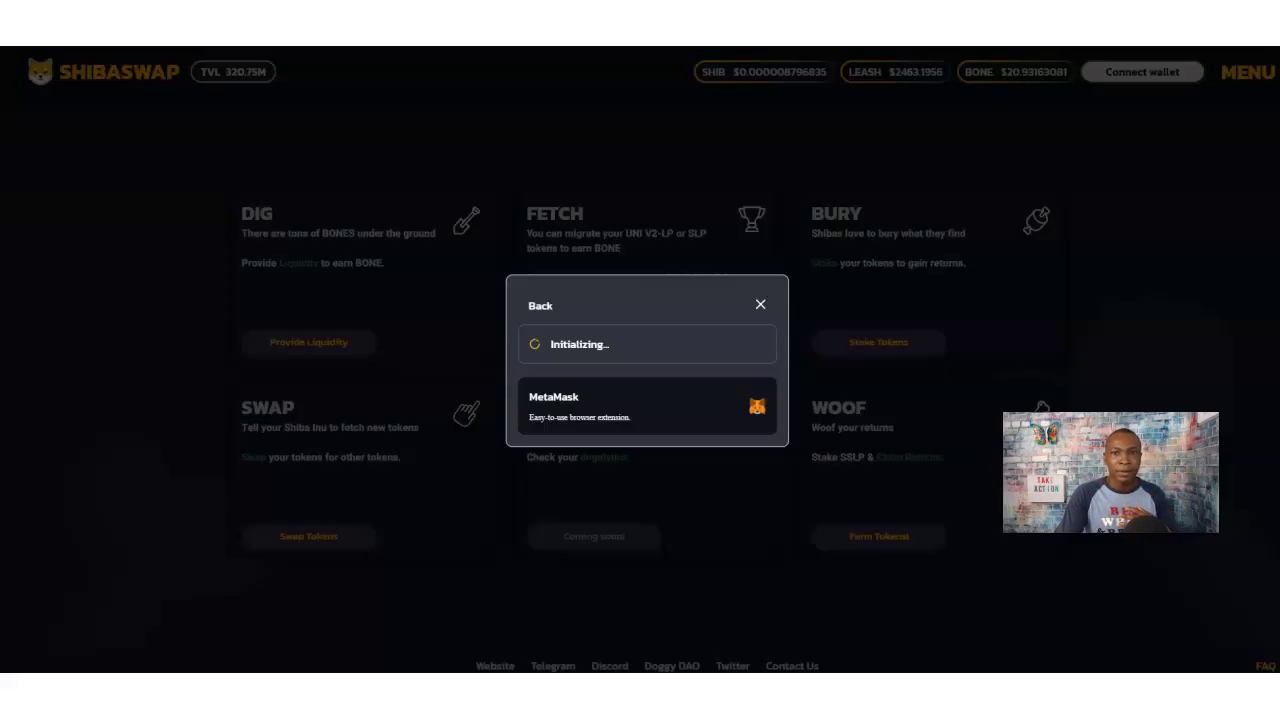
left_click(761, 305)
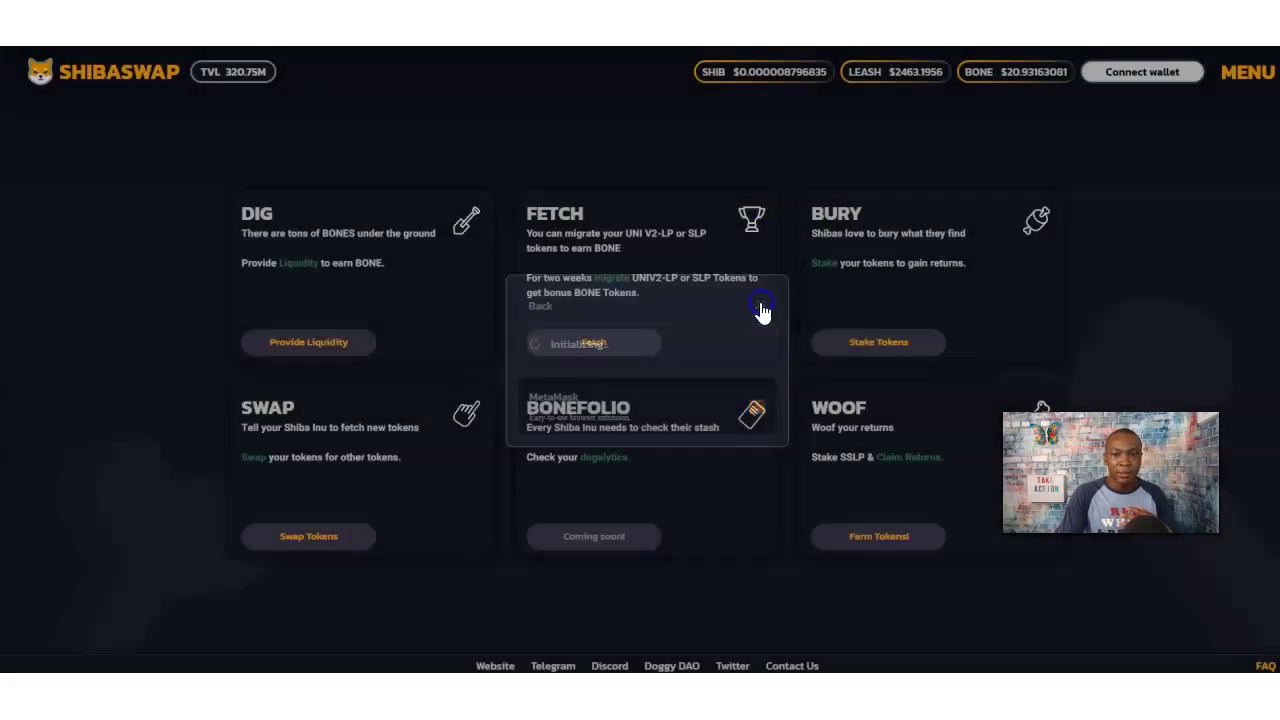
left_click(1137, 70)
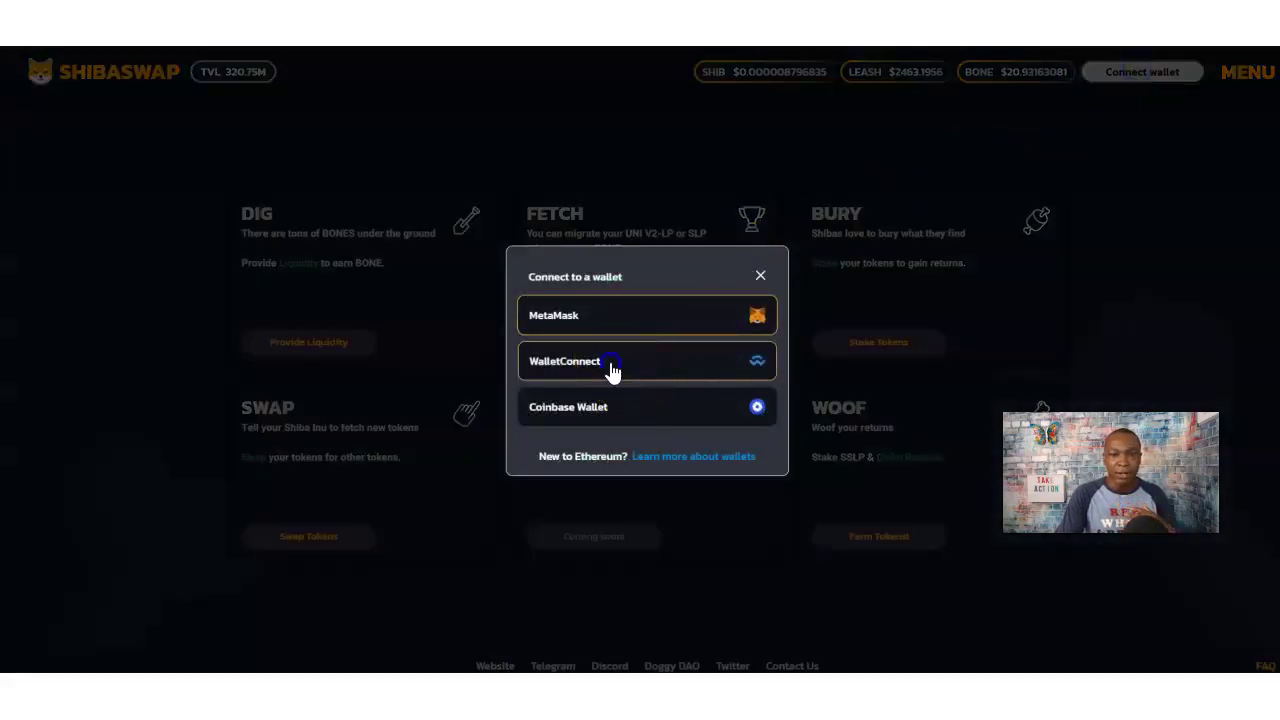
left_click(608, 366)
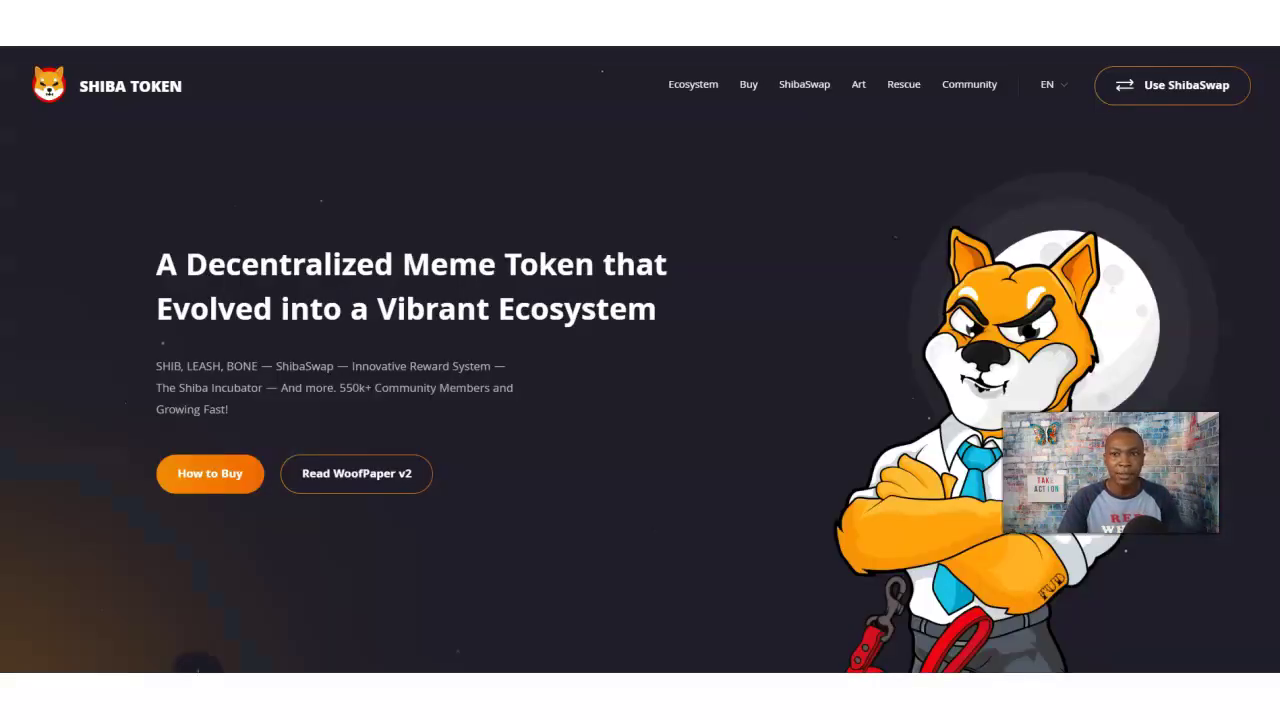
Step: Return to ShibaSwap and choose Coinbase Wallet as the account's wallet connection
left_click(1127, 40)
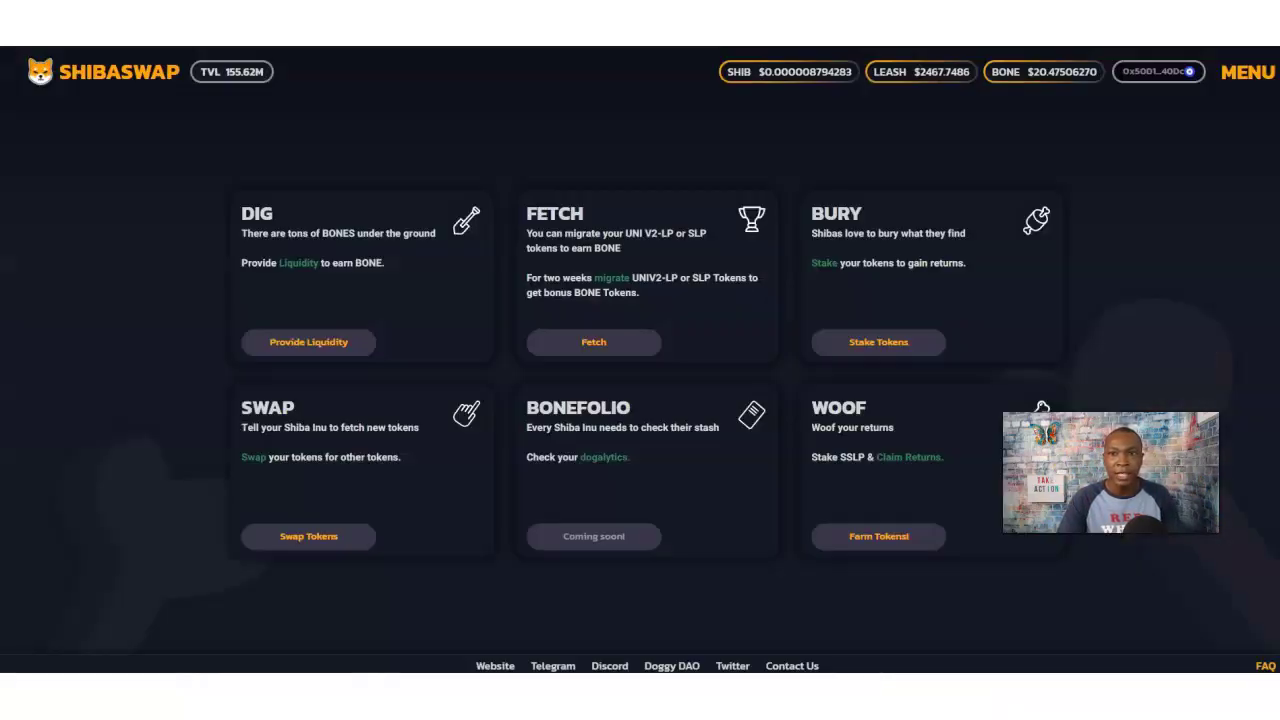
left_click(1150, 78)
left_click(746, 158)
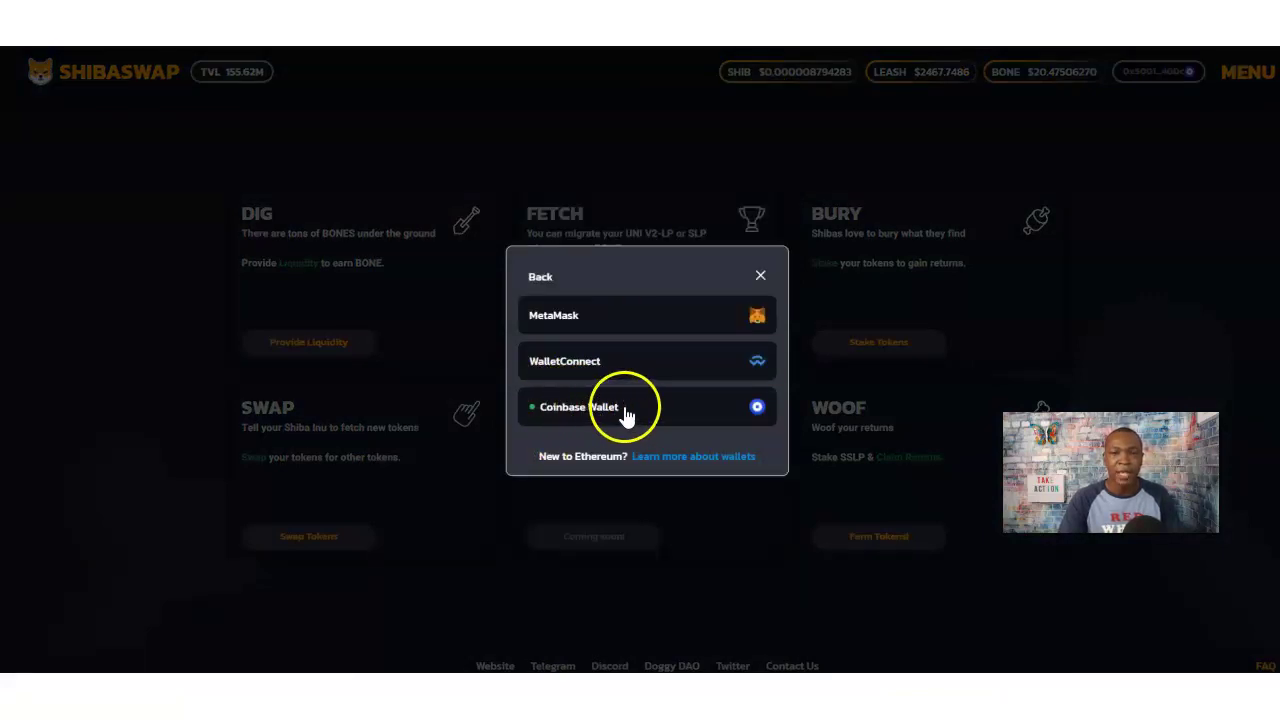
left_click(607, 409)
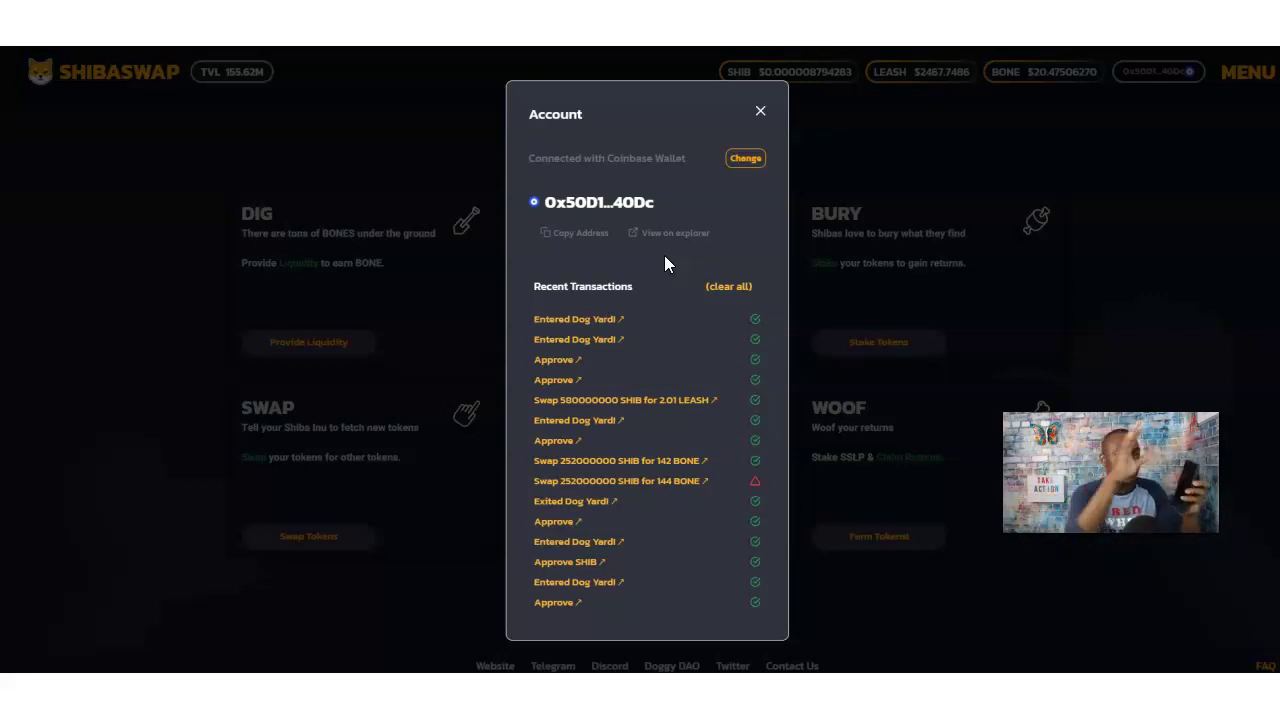
Step: Bring up the WalletConnect QR code as an alternative wallet connection and dismiss it
left_click(746, 160)
left_click(638, 370)
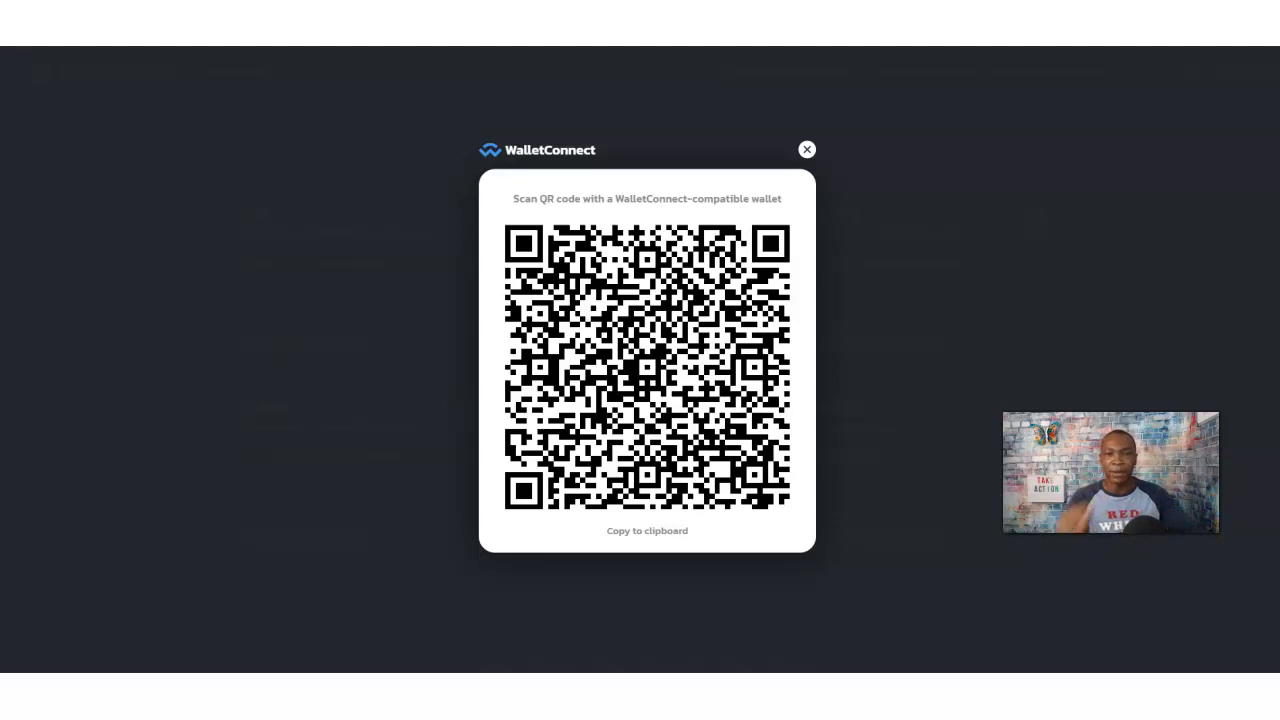
left_click(807, 149)
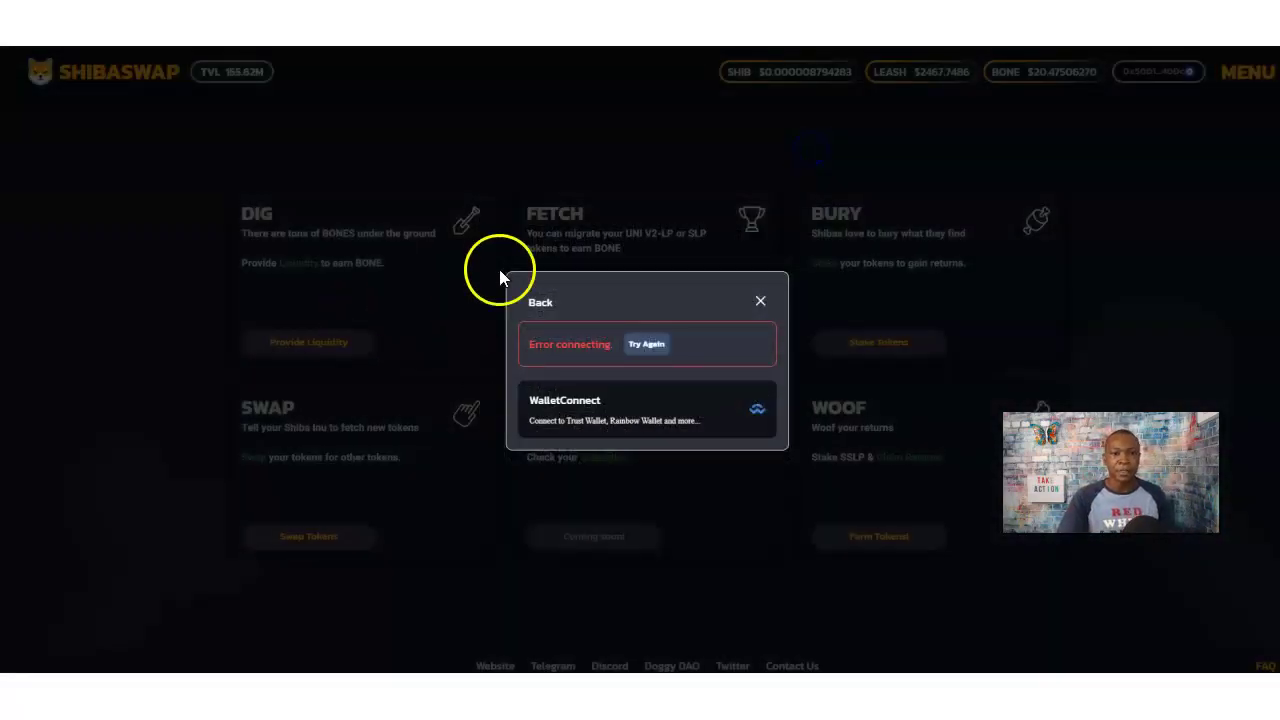
left_click(759, 302)
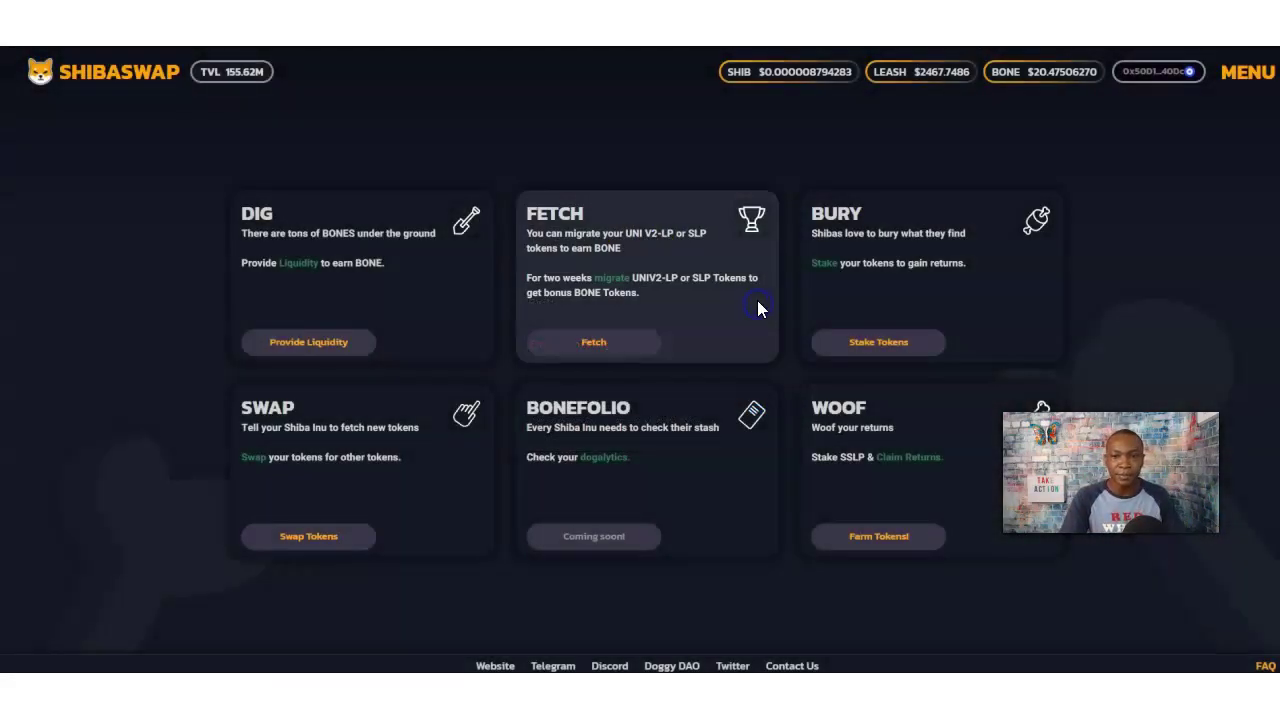
Step: Review the connected wallet's account details and open the Bury SHIB staking form
left_click(1138, 72)
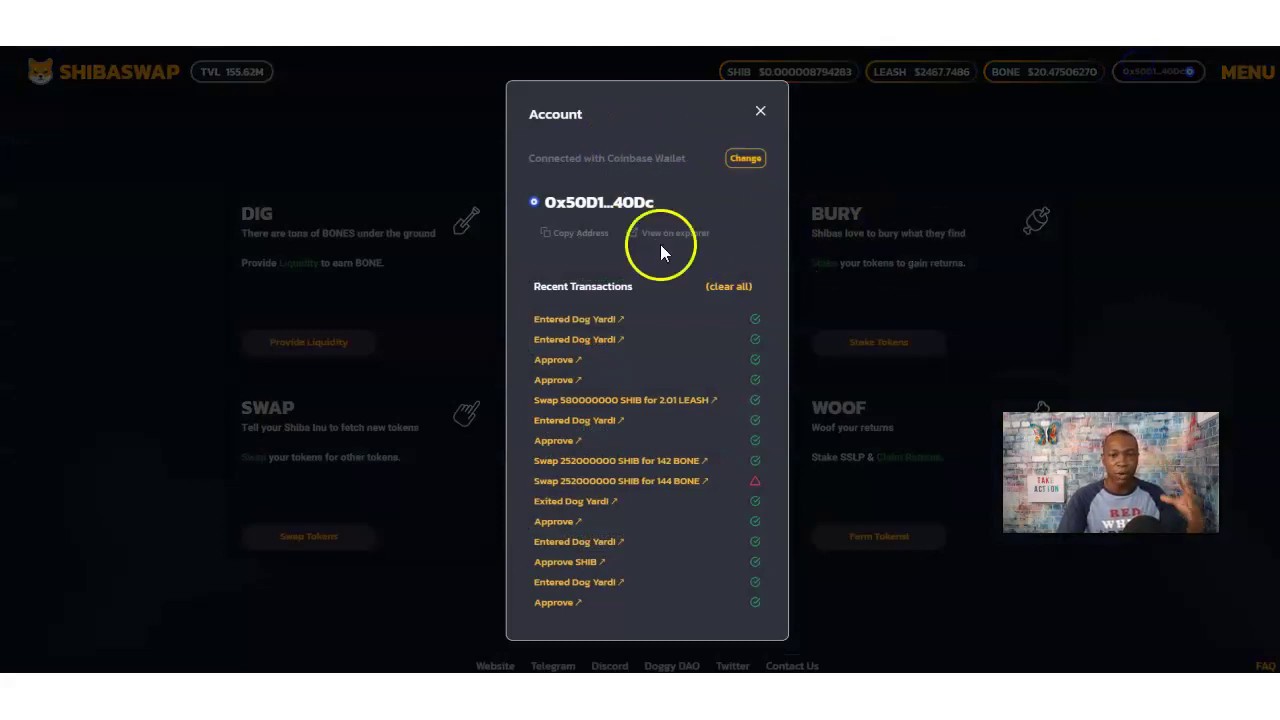
left_click(1121, 153)
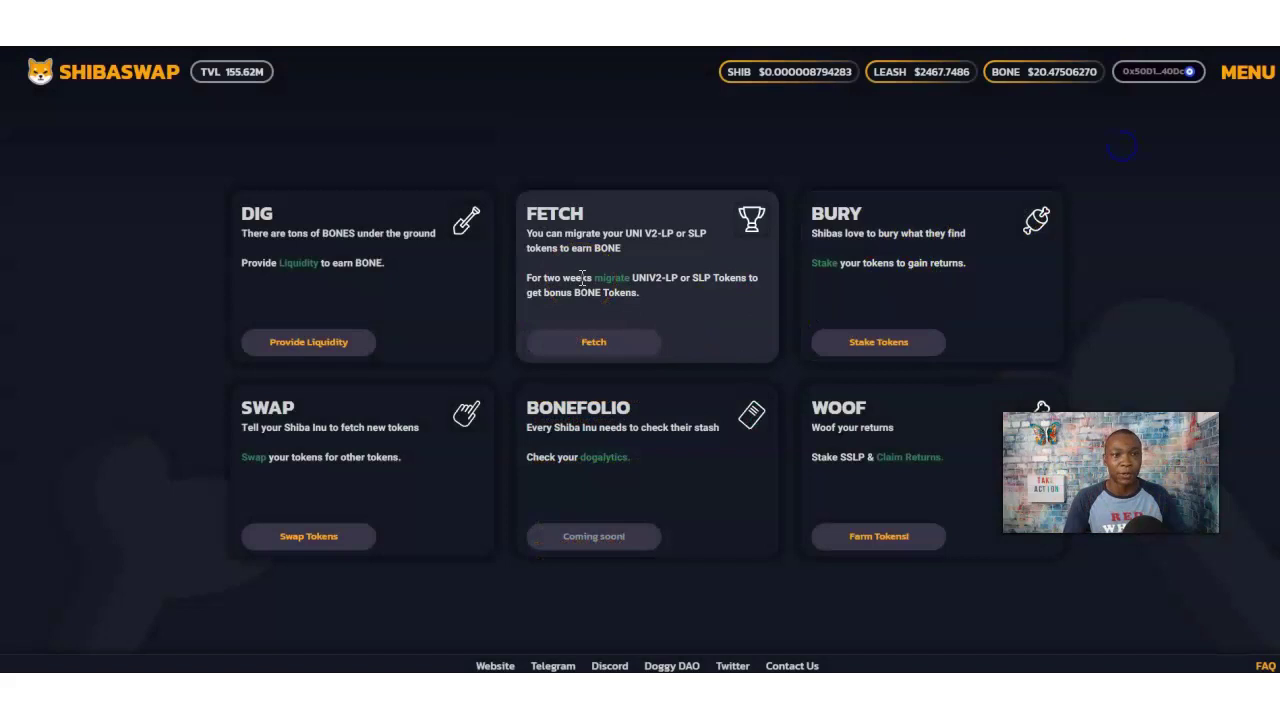
left_click(893, 347)
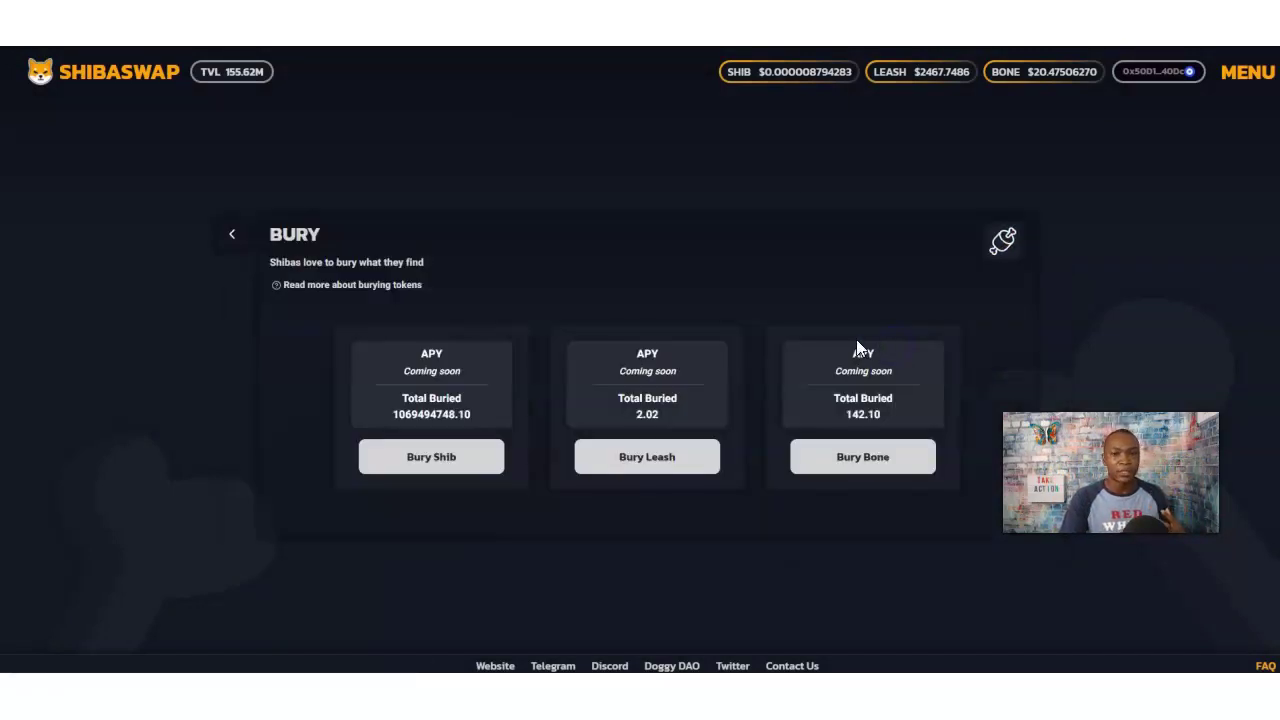
left_click(425, 463)
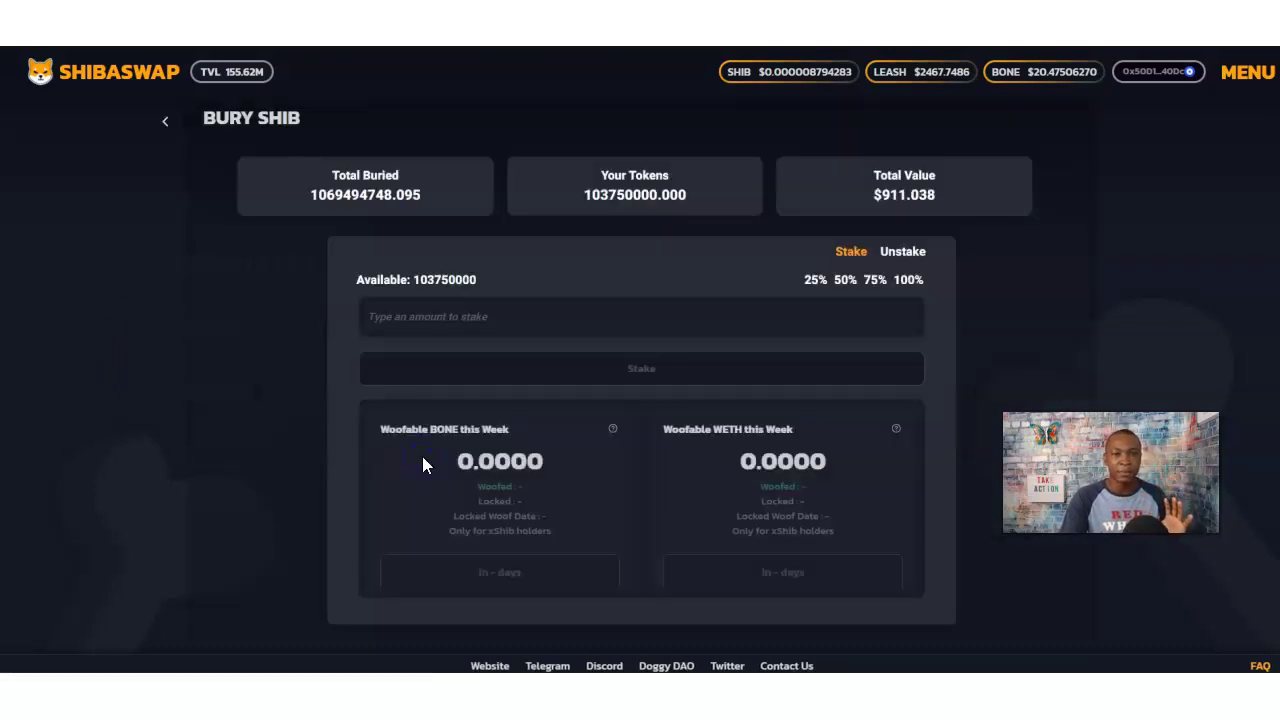
Step: Try the SHIB stake amount at 25%, 50%, 75% and 100% of the available tokens
left_click(404, 307)
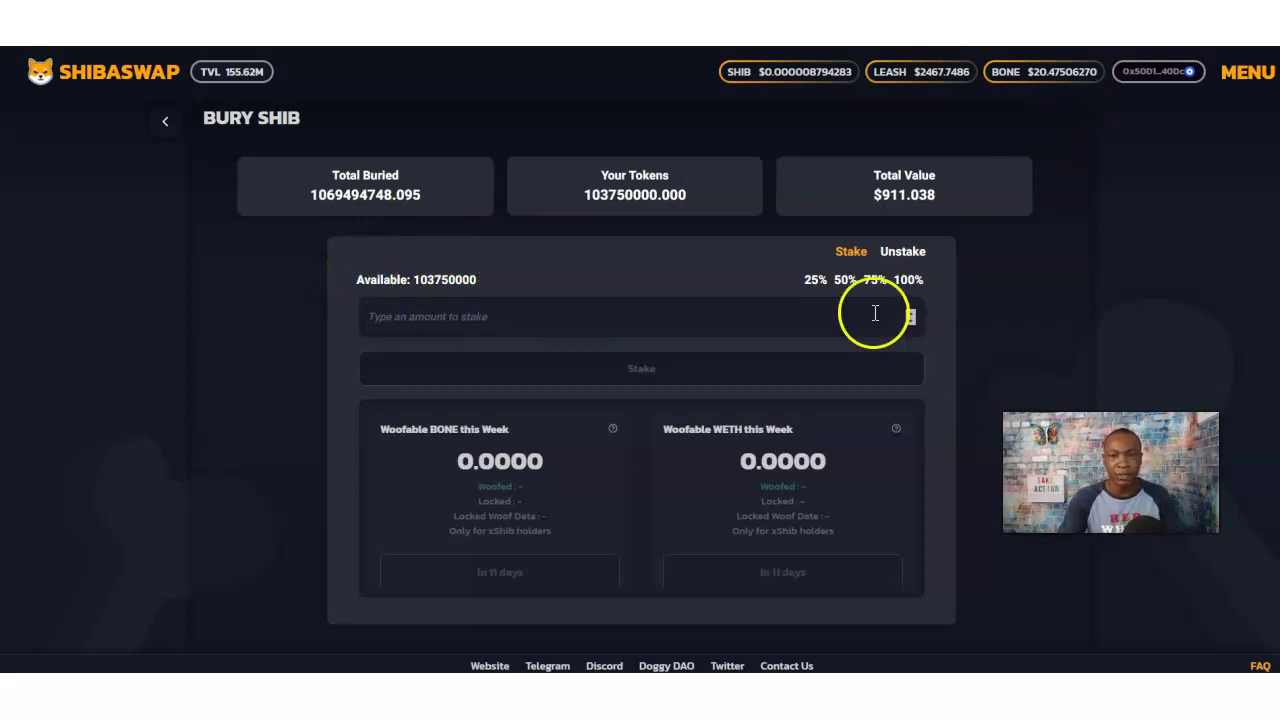
left_click(813, 281)
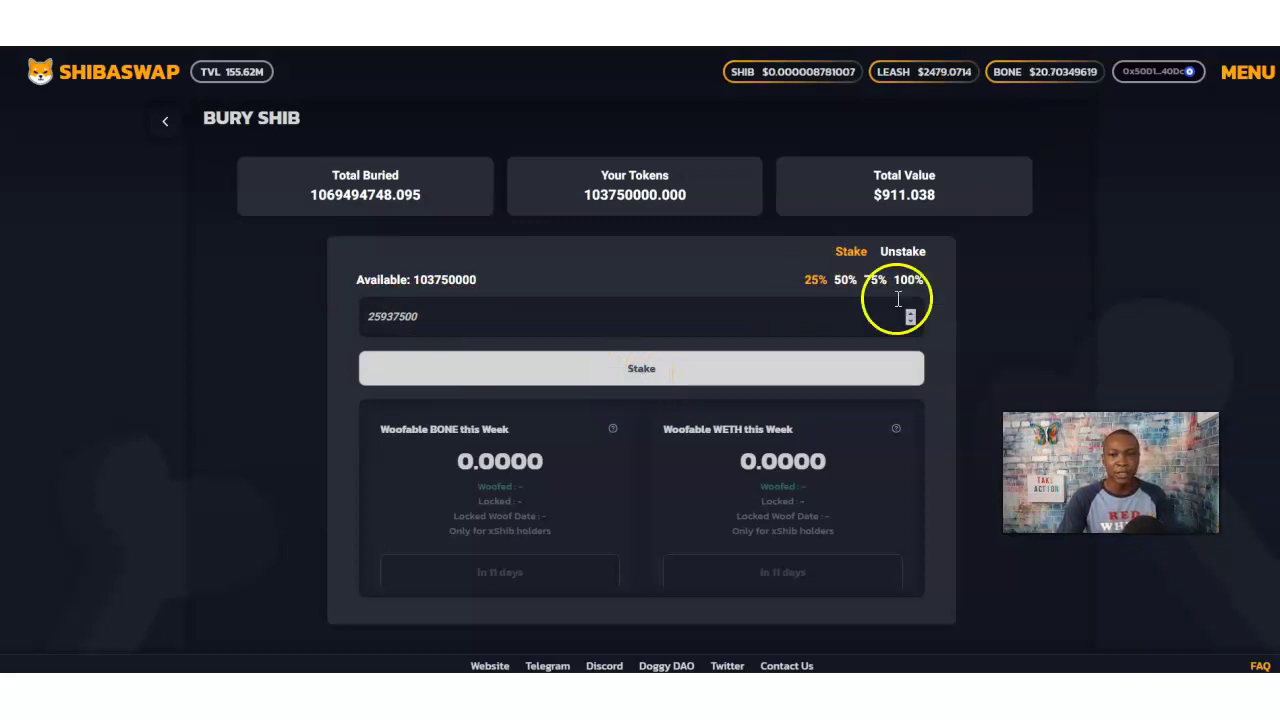
left_click(845, 281)
left_click(875, 281)
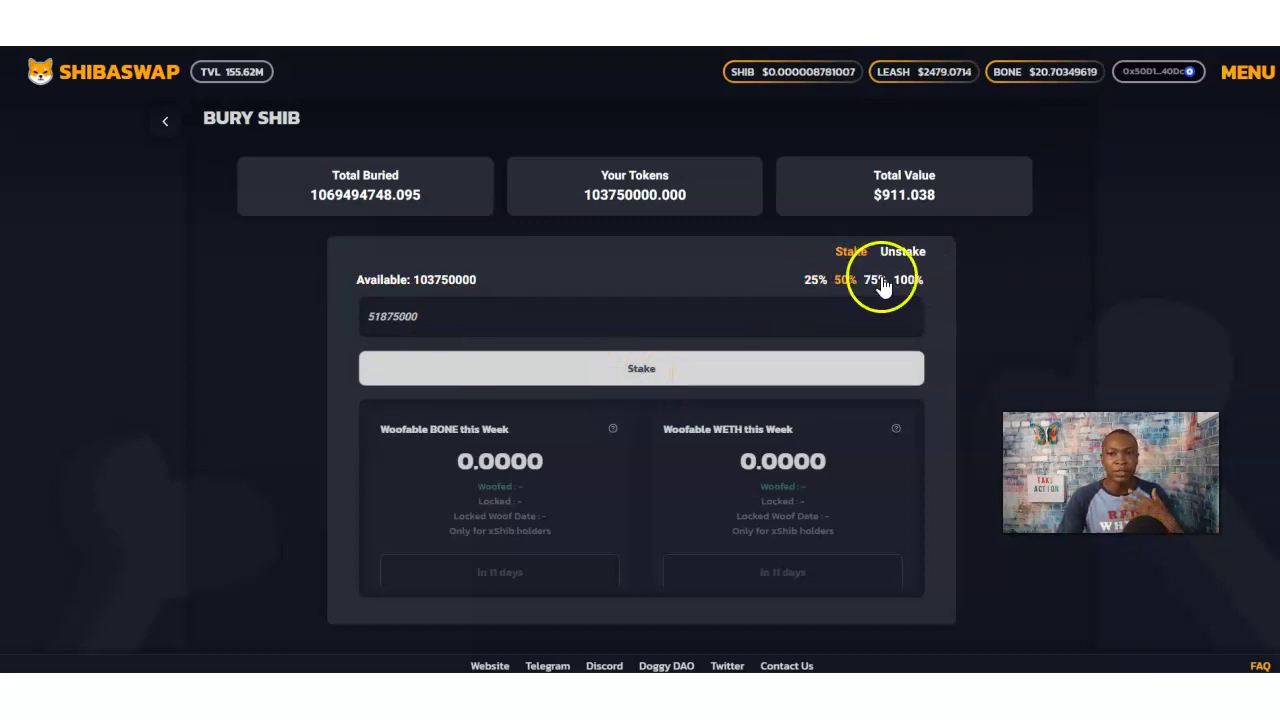
left_click(427, 306)
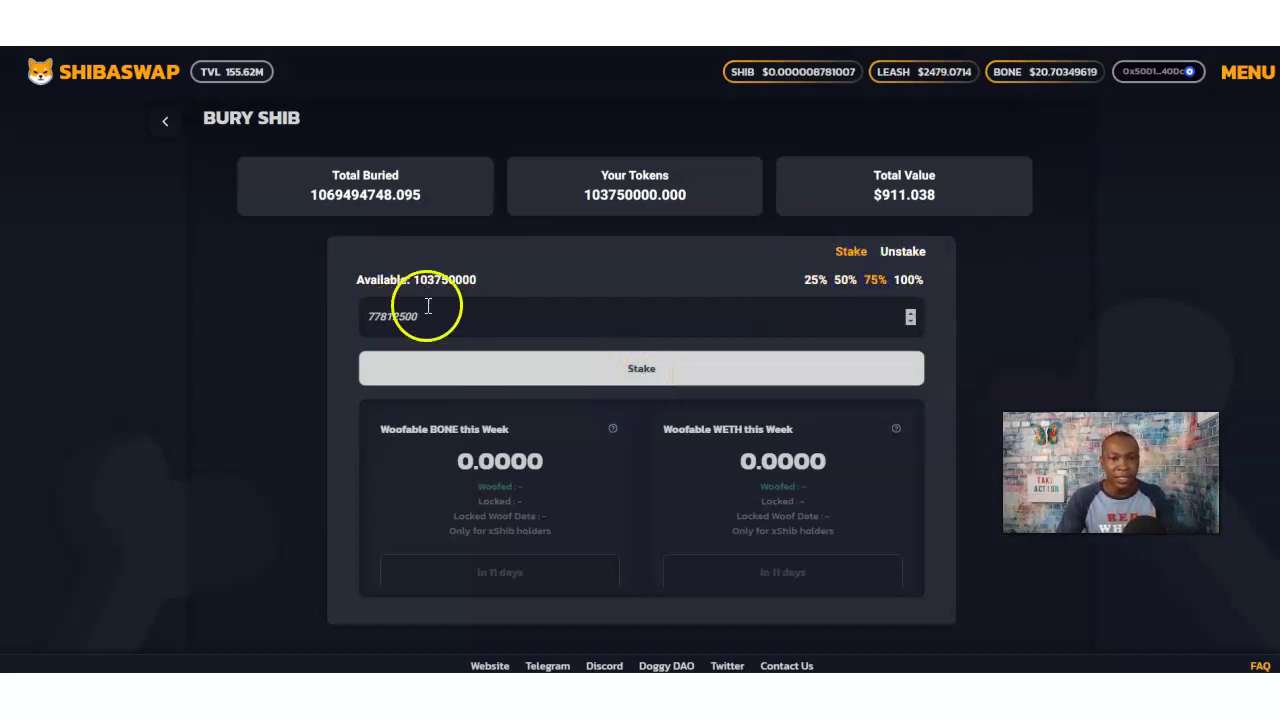
left_click(906, 280)
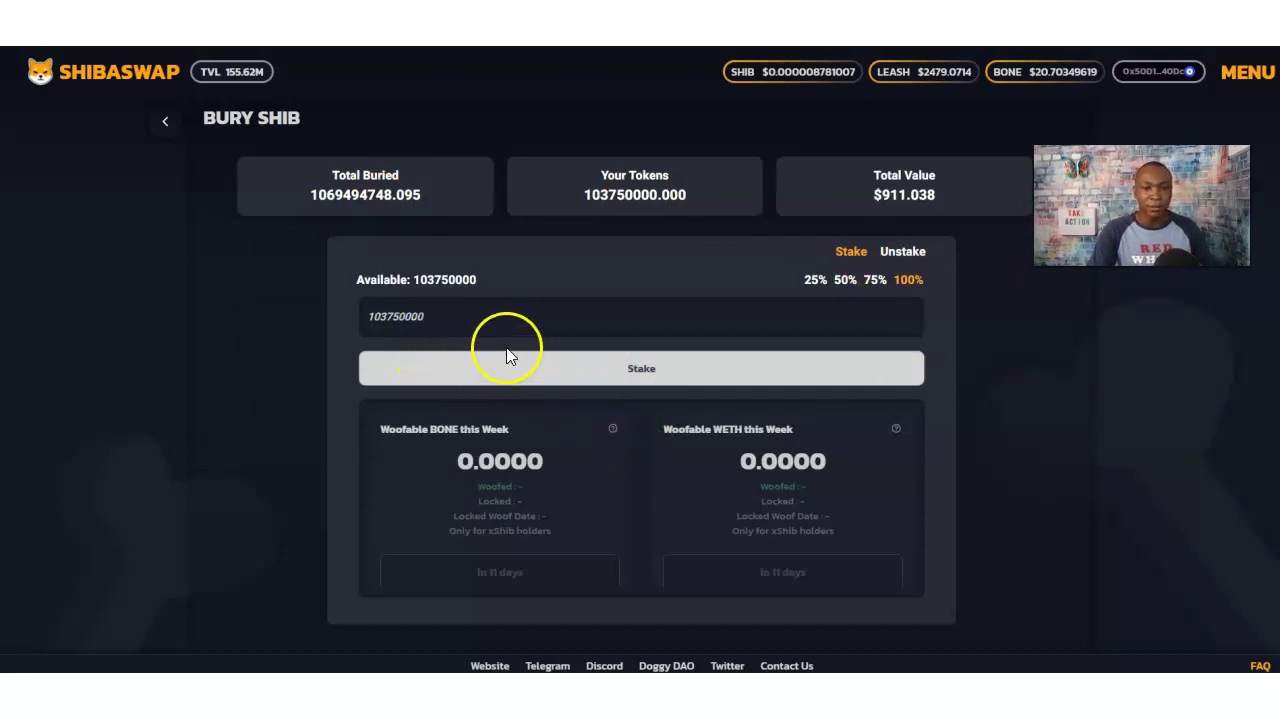
Step: Submit a stake of 25% of the available SHIB and cancel the pending wallet transaction
left_click(812, 280)
left_click(660, 372)
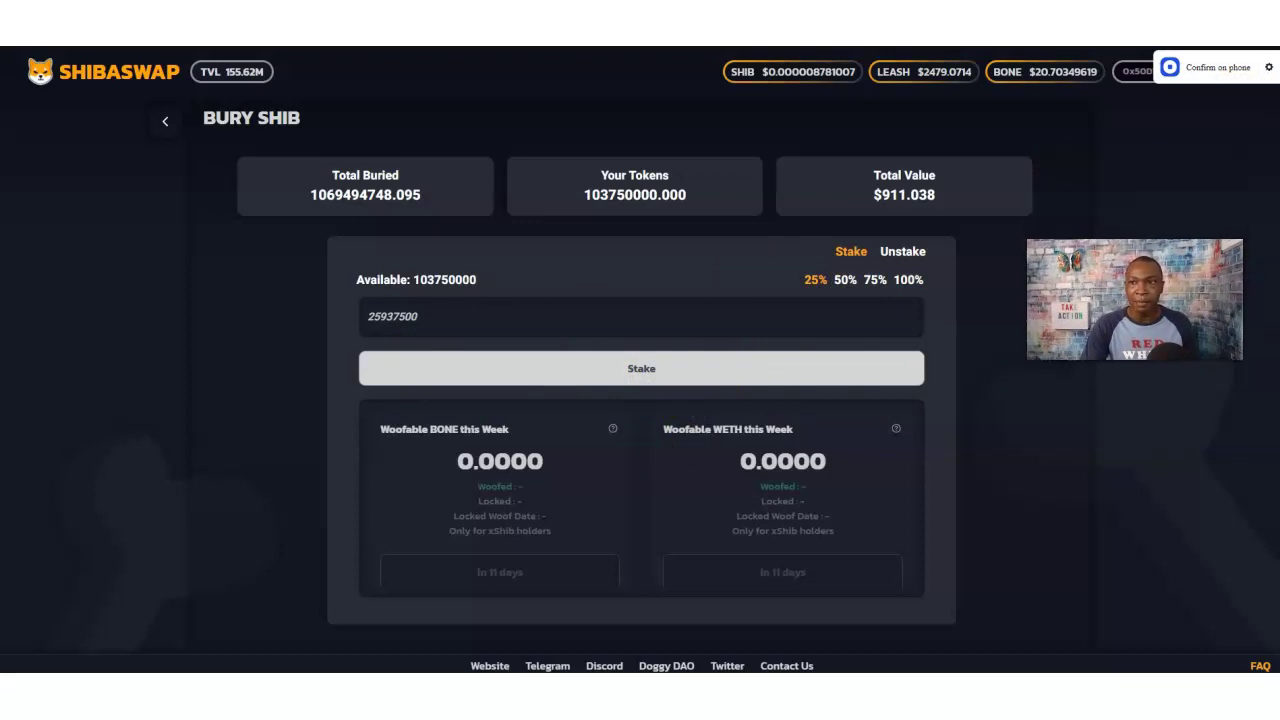
left_click(1215, 67)
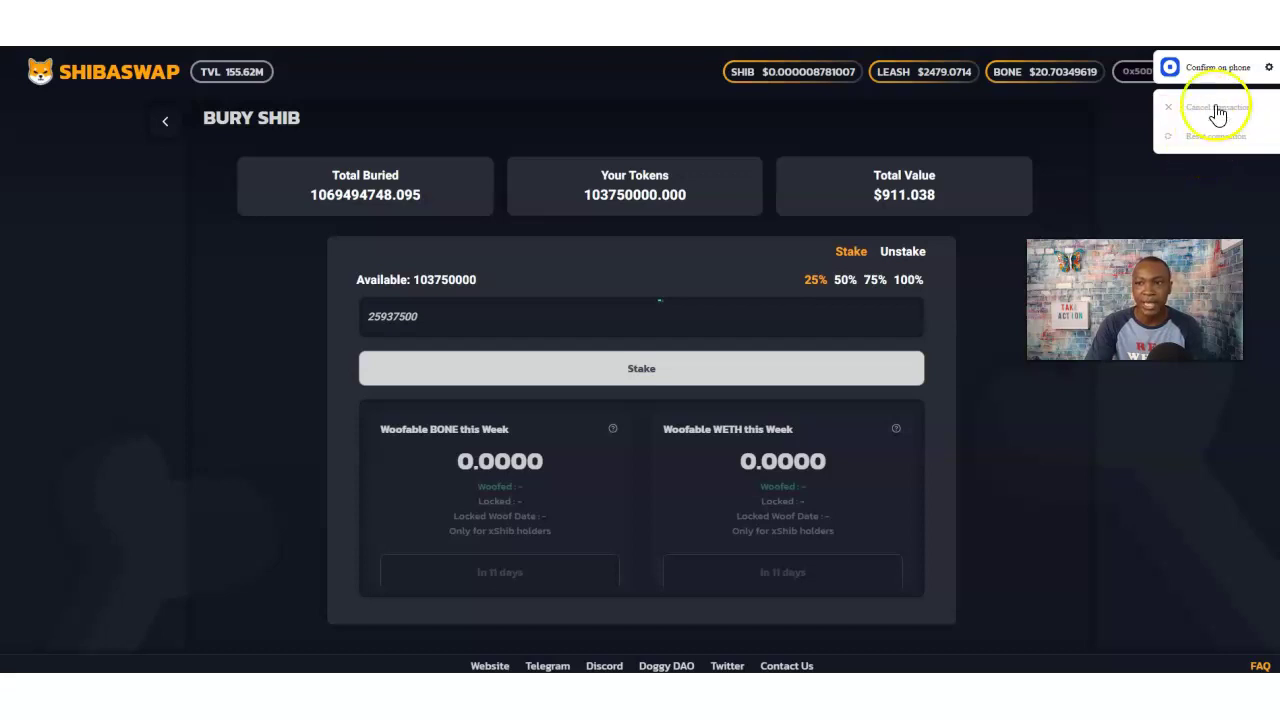
left_click(1217, 108)
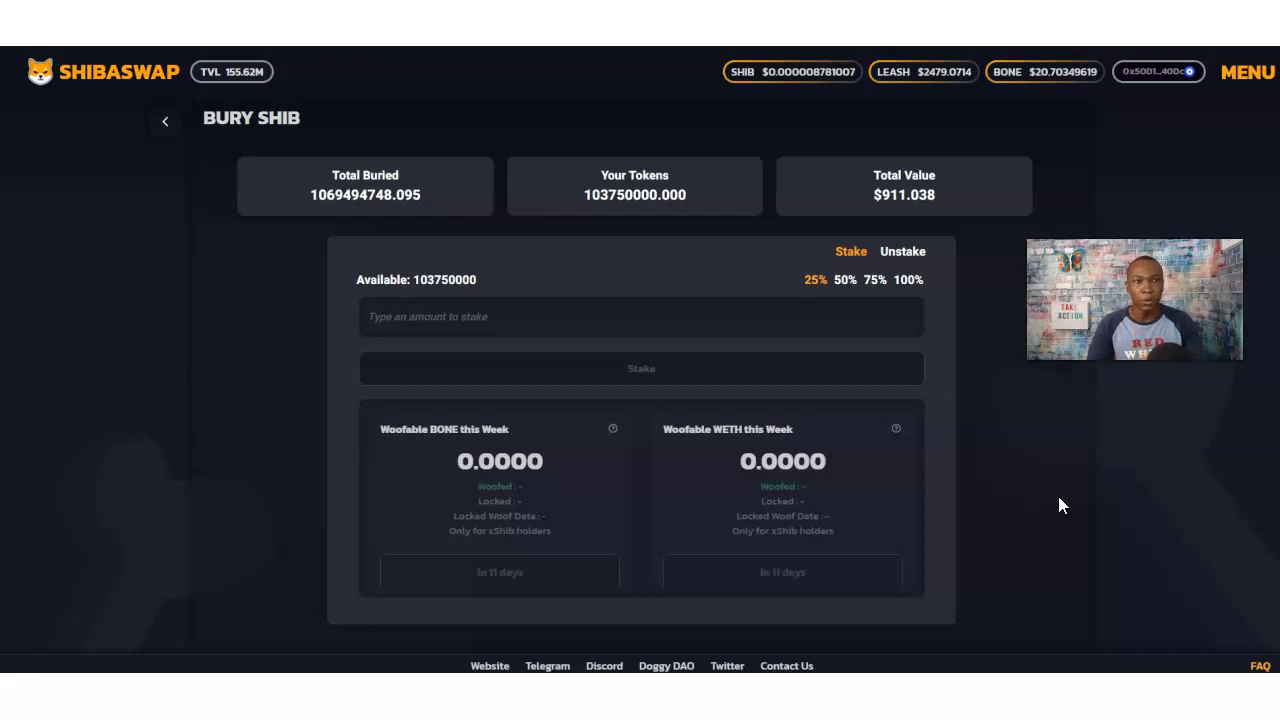
Step: Submit a stake of 25% of the available SHIB (25937500) and show the pending phone confirmation's options
left_click(870, 166)
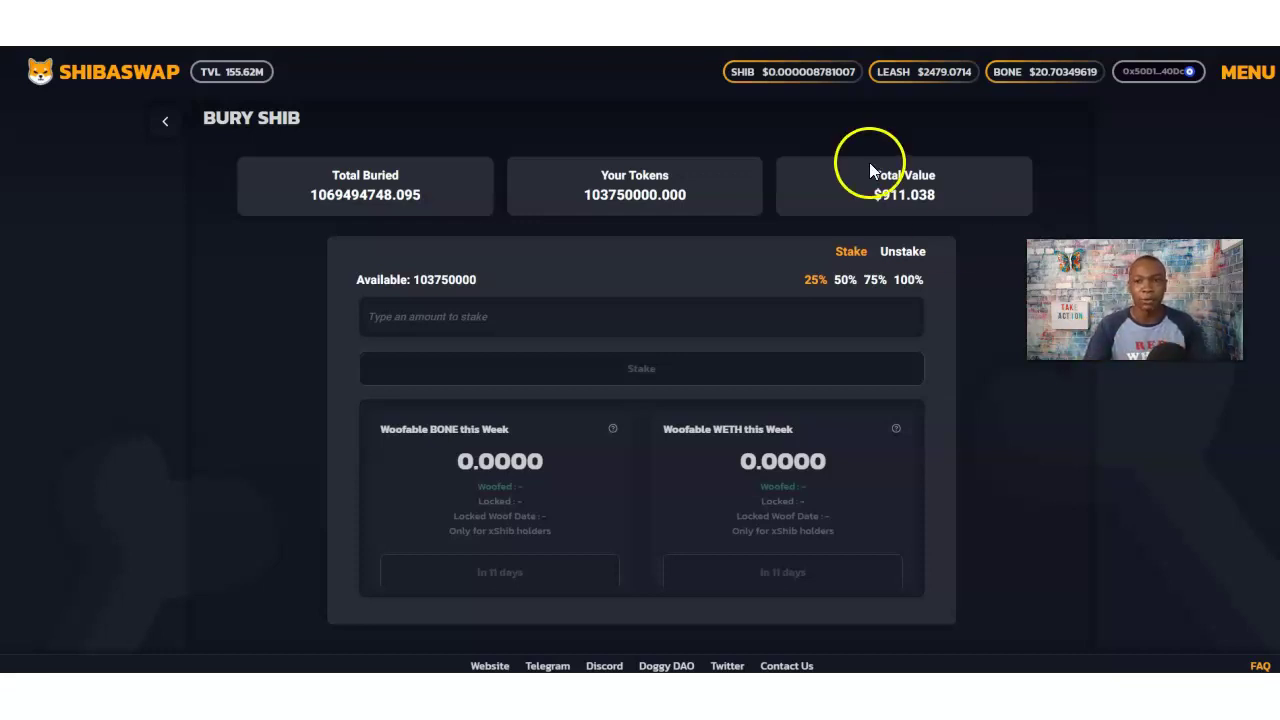
left_click(815, 282)
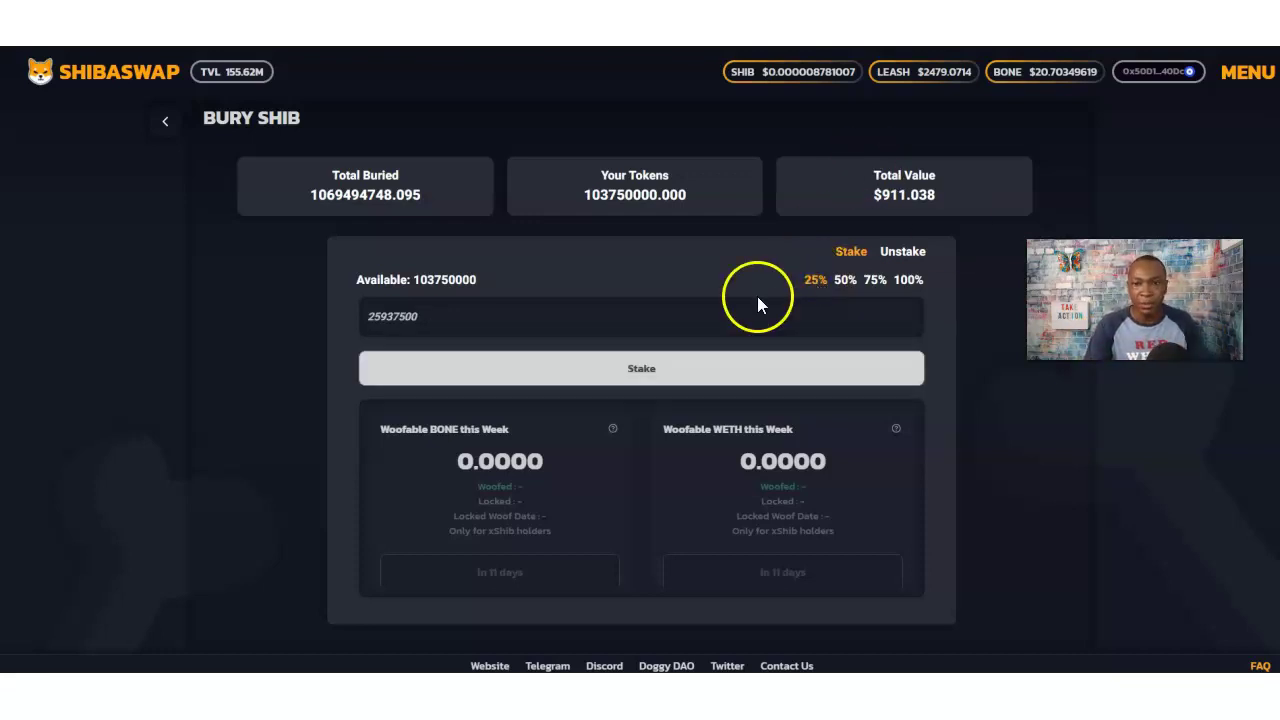
left_click(653, 378)
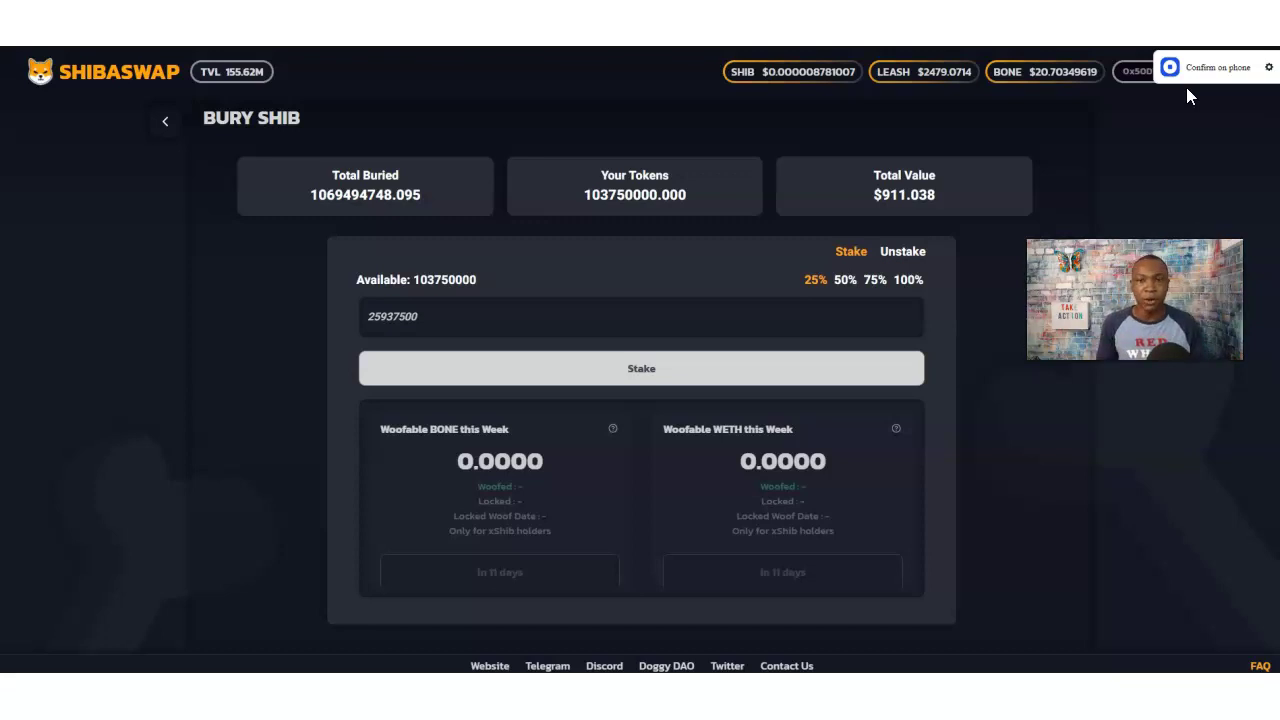
left_click(1188, 89)
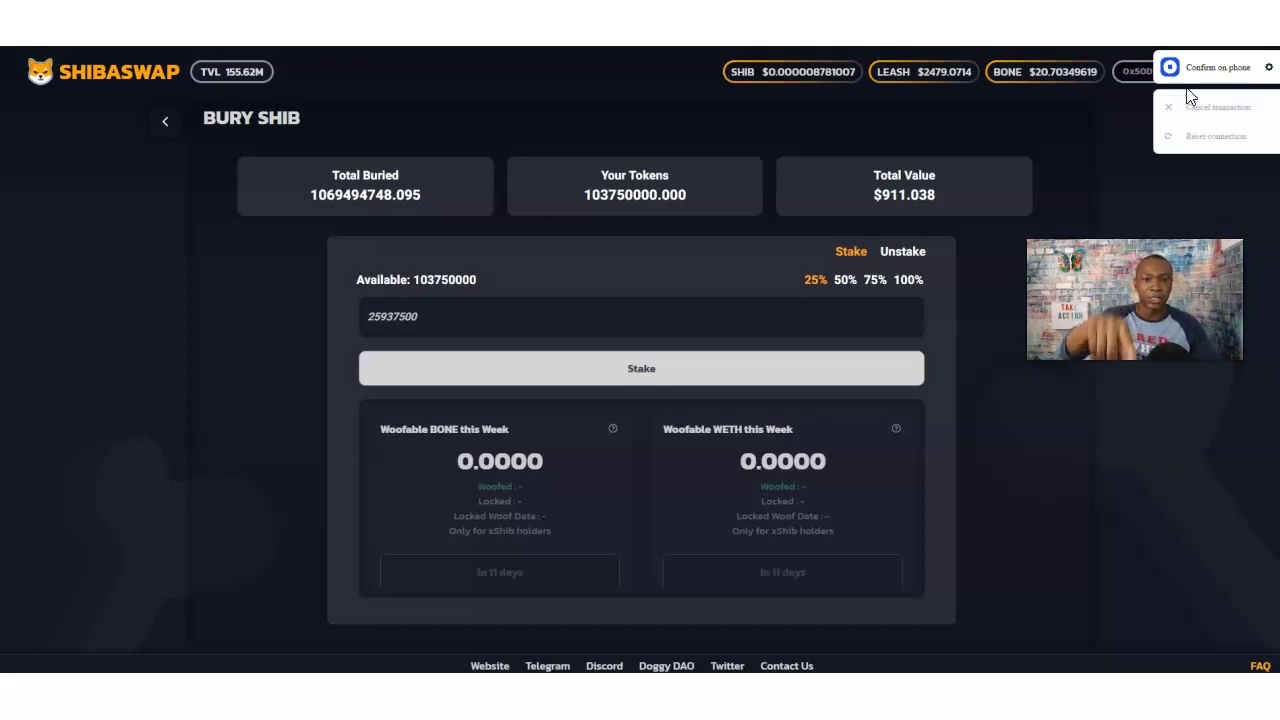
left_click(1138, 80)
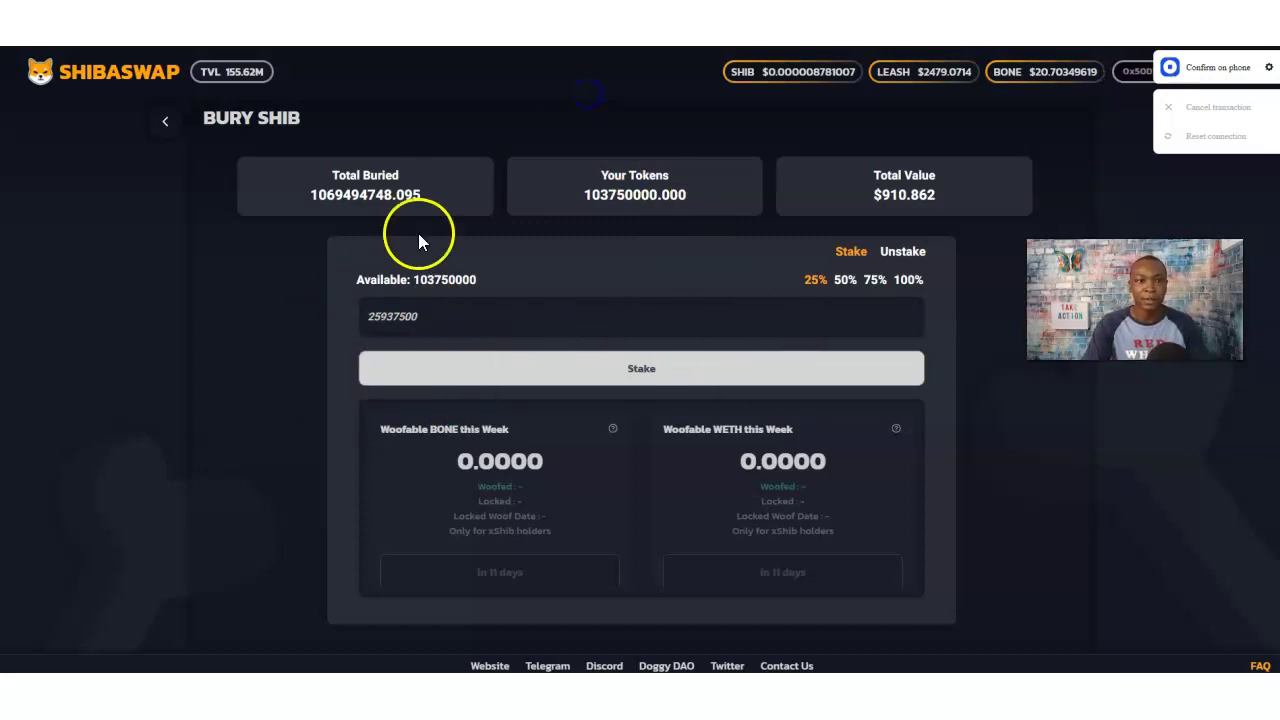
Step: View the Bury Leash staking form and return to the Bury overview
left_click(165, 124)
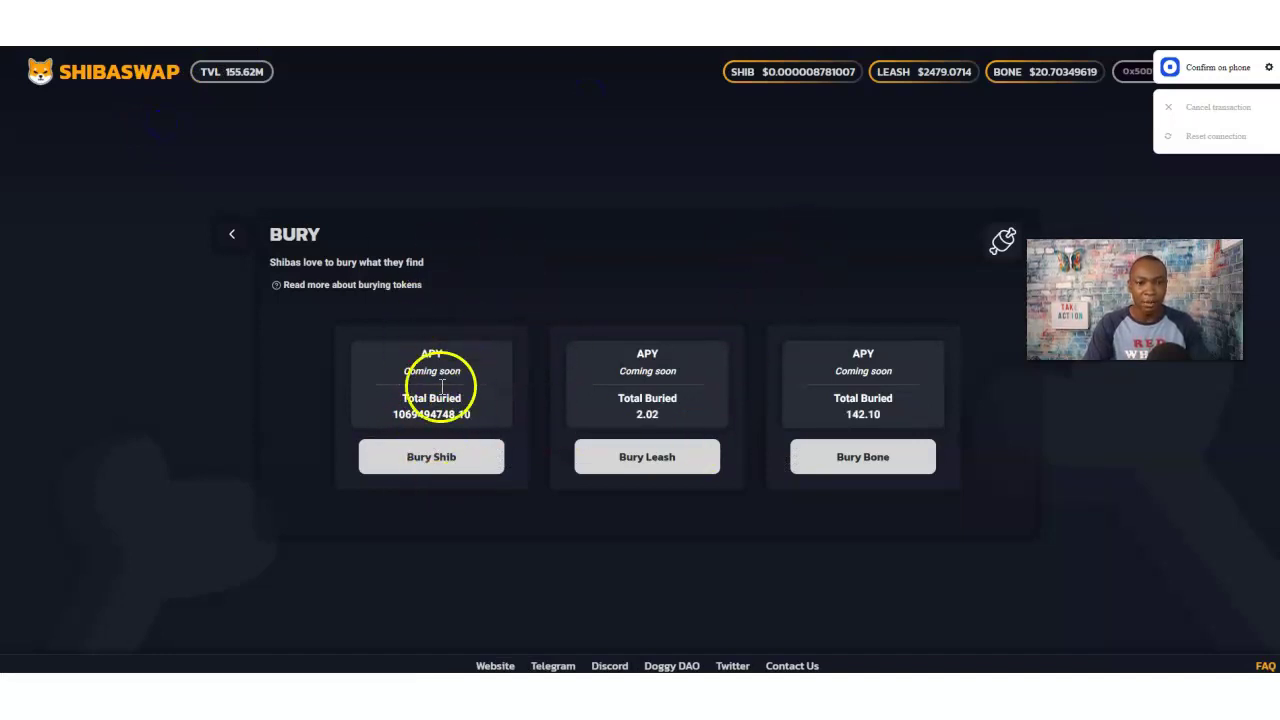
left_click(661, 467)
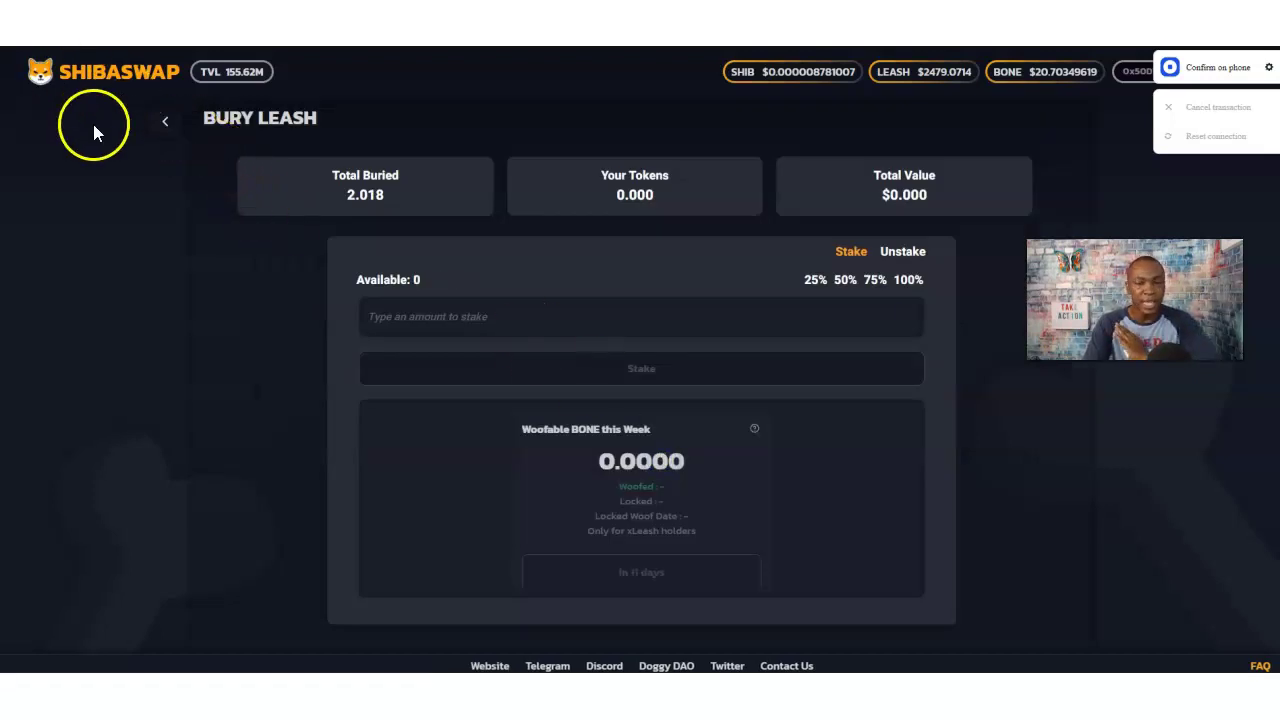
left_click(166, 122)
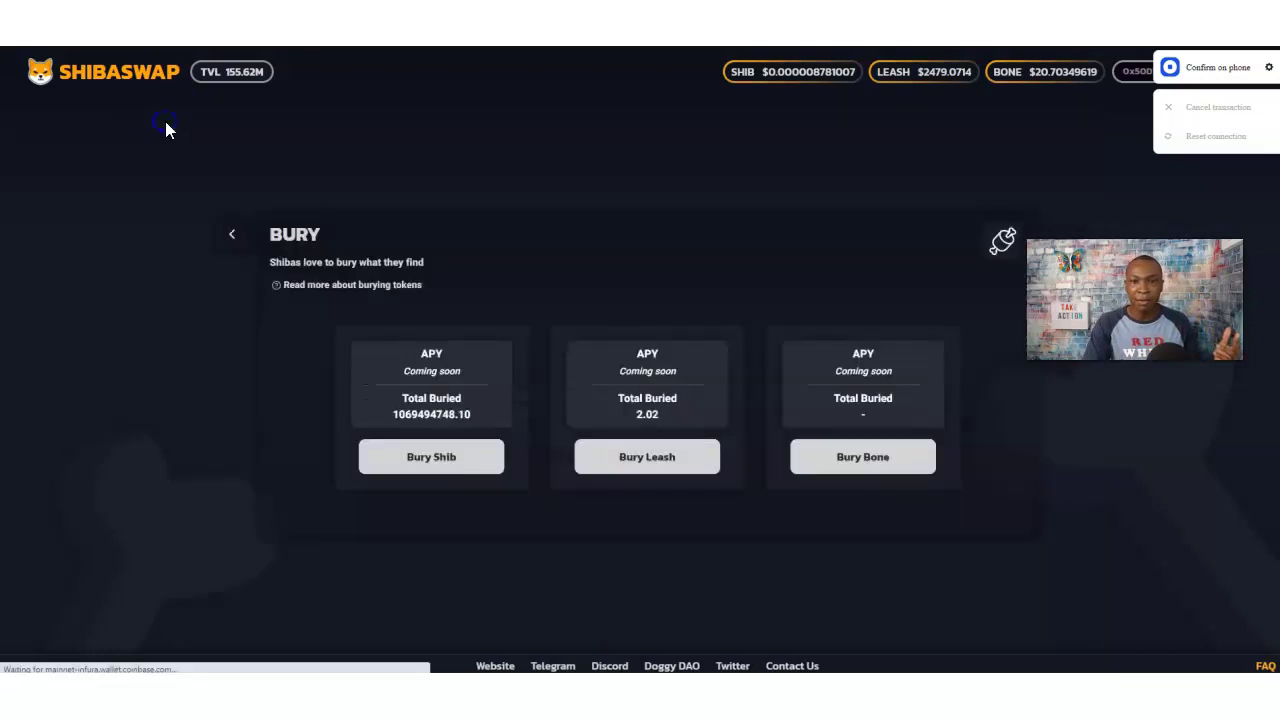
Step: View the Bury Bone staking form and return to the main overview of ShibaSwap features
left_click(834, 460)
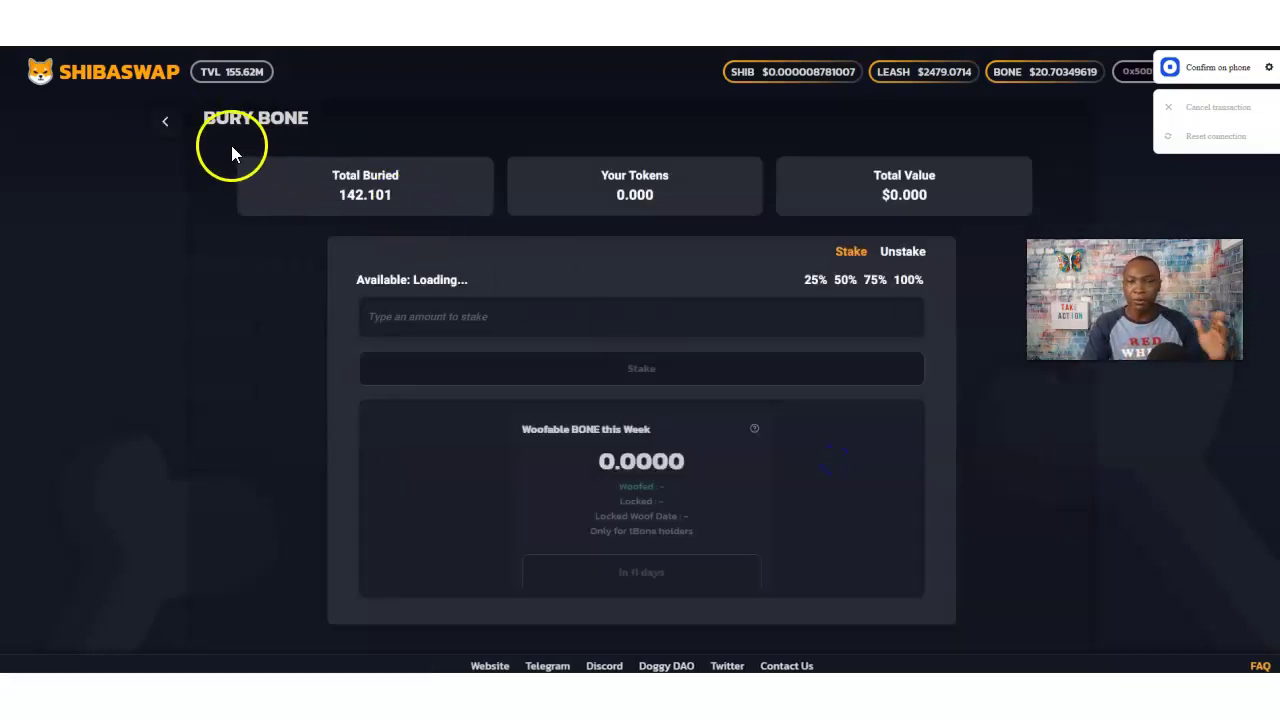
left_click(166, 122)
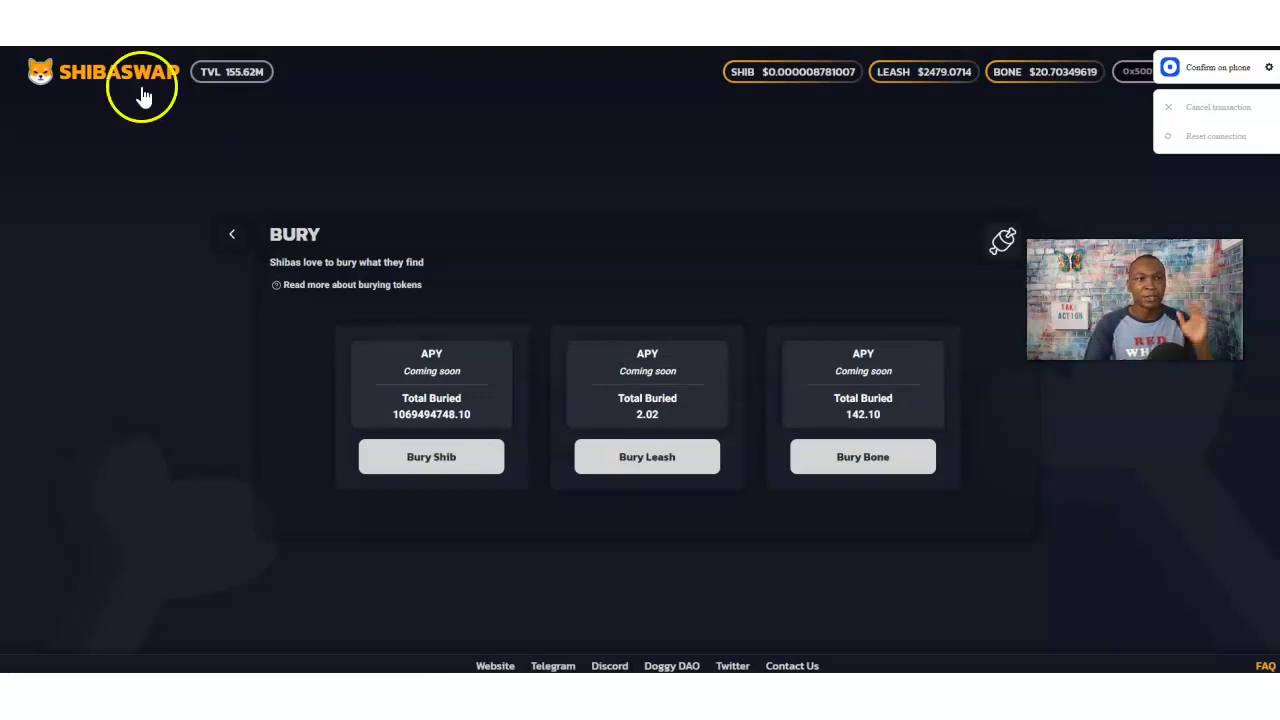
left_click(233, 240)
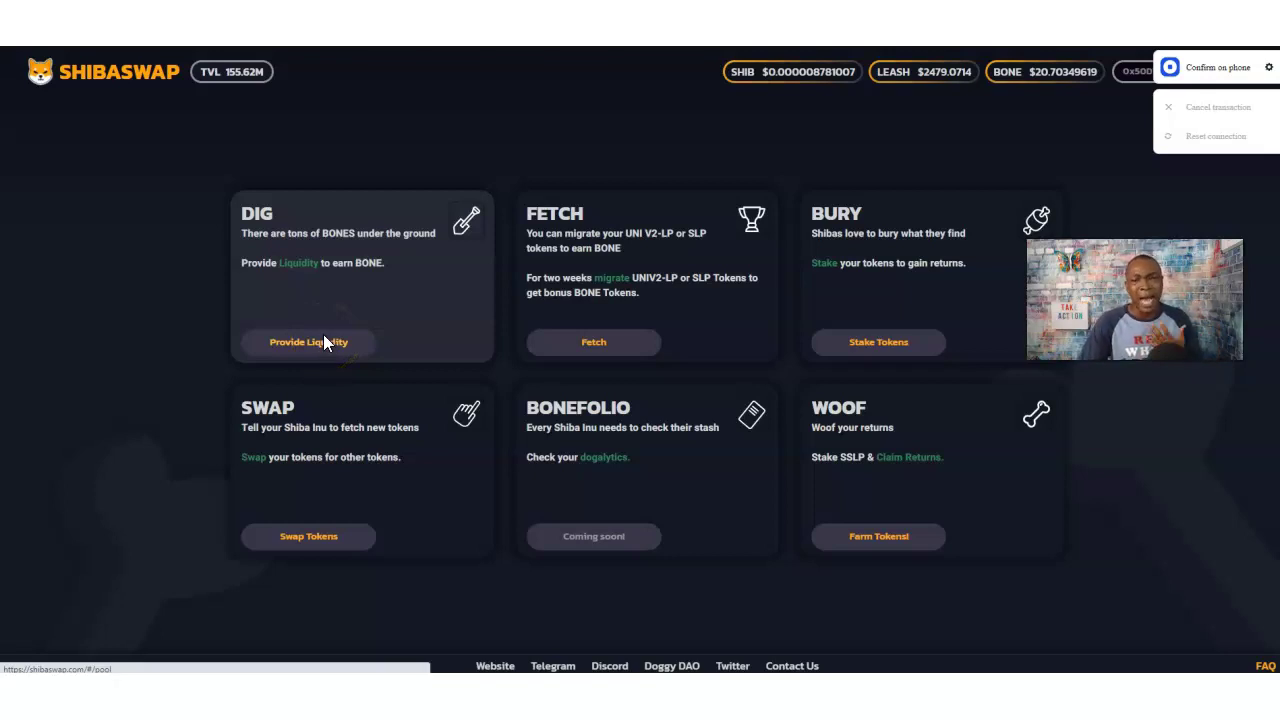
Step: Cancel the pending wallet transaction and open the Add Liquidity form under Dig
left_click(326, 344)
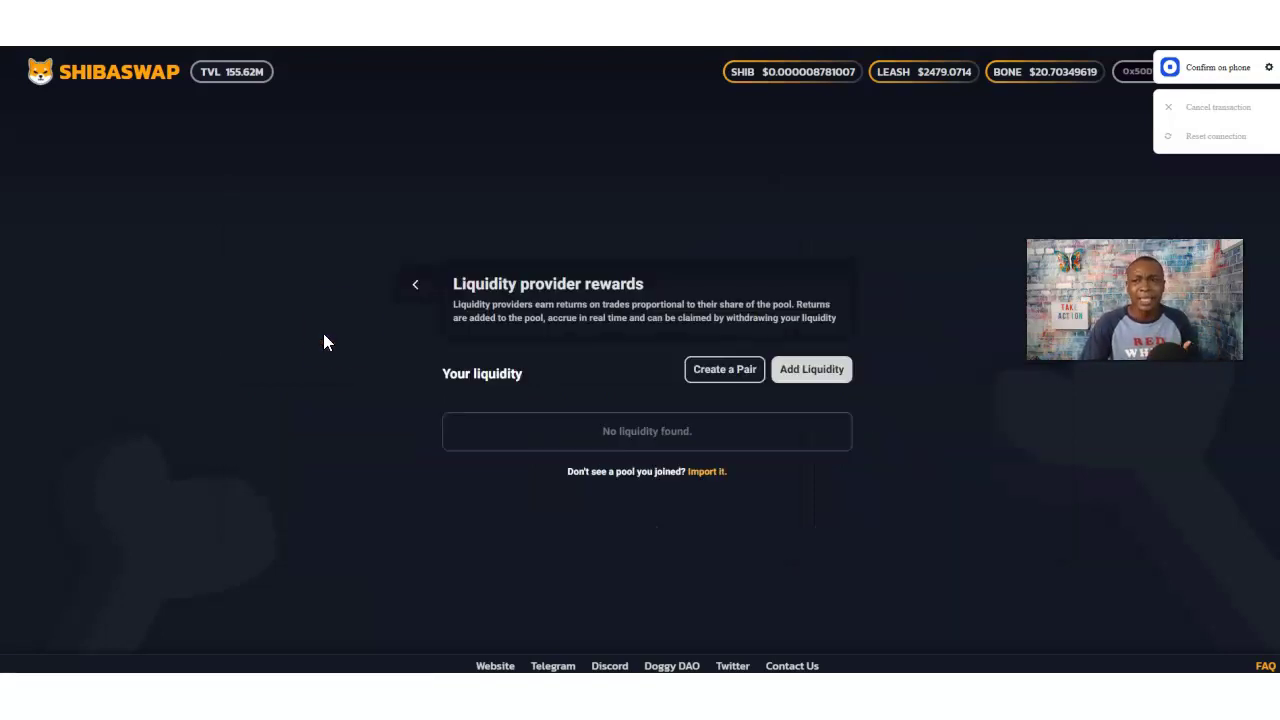
left_click(1208, 118)
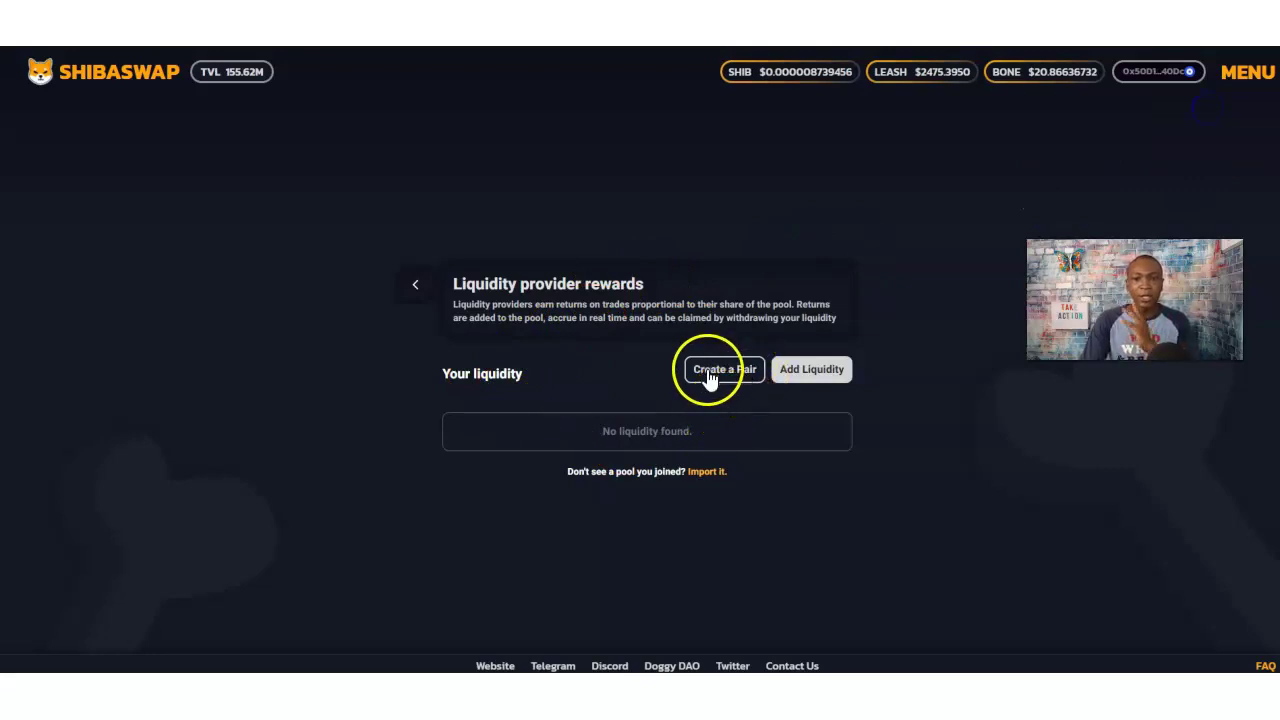
left_click(811, 380)
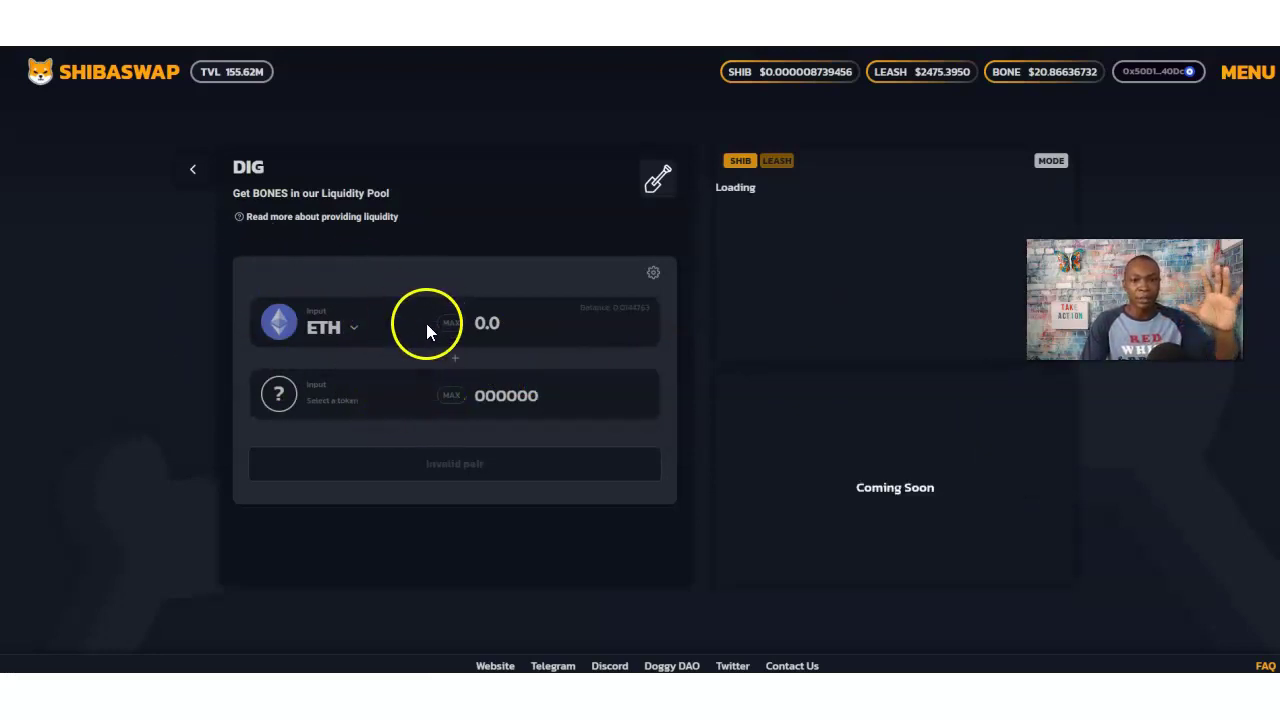
Step: Pair ETH with the BONE SHIBASWAP token for liquidity, using the maximum ETH amount of 0.004476352931566077
left_click(285, 397)
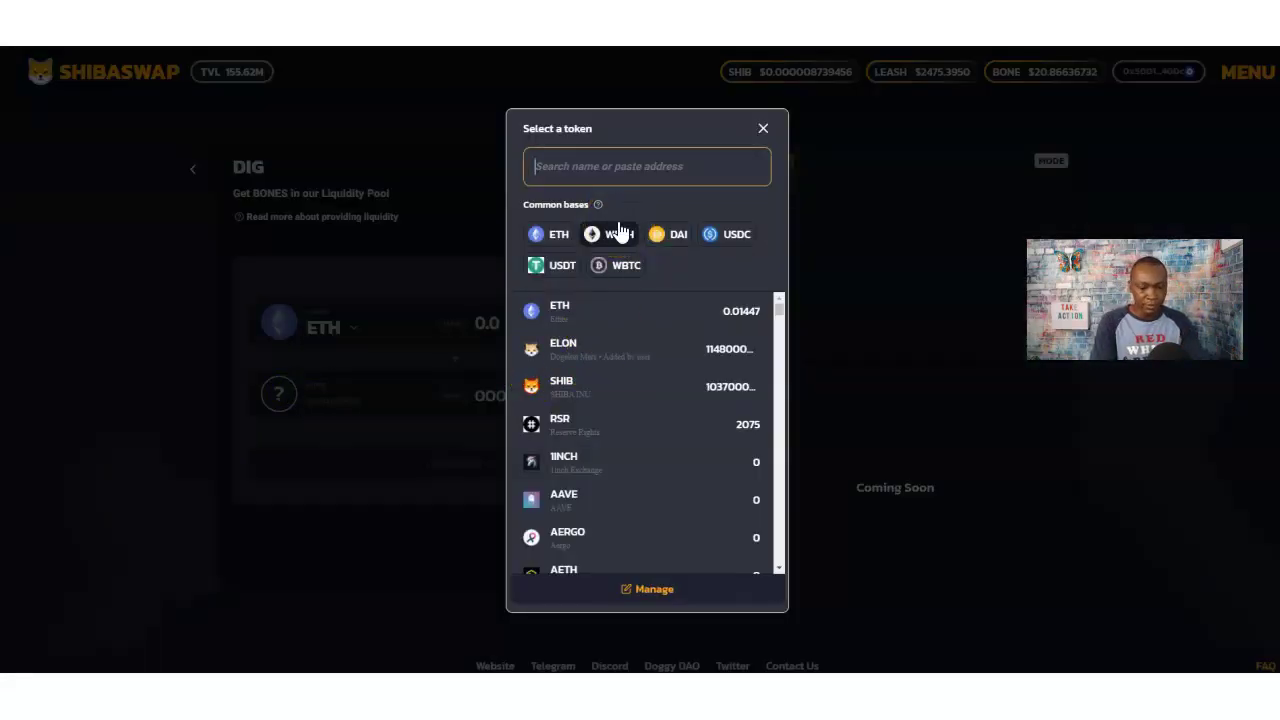
left_click(617, 168)
type("bone")
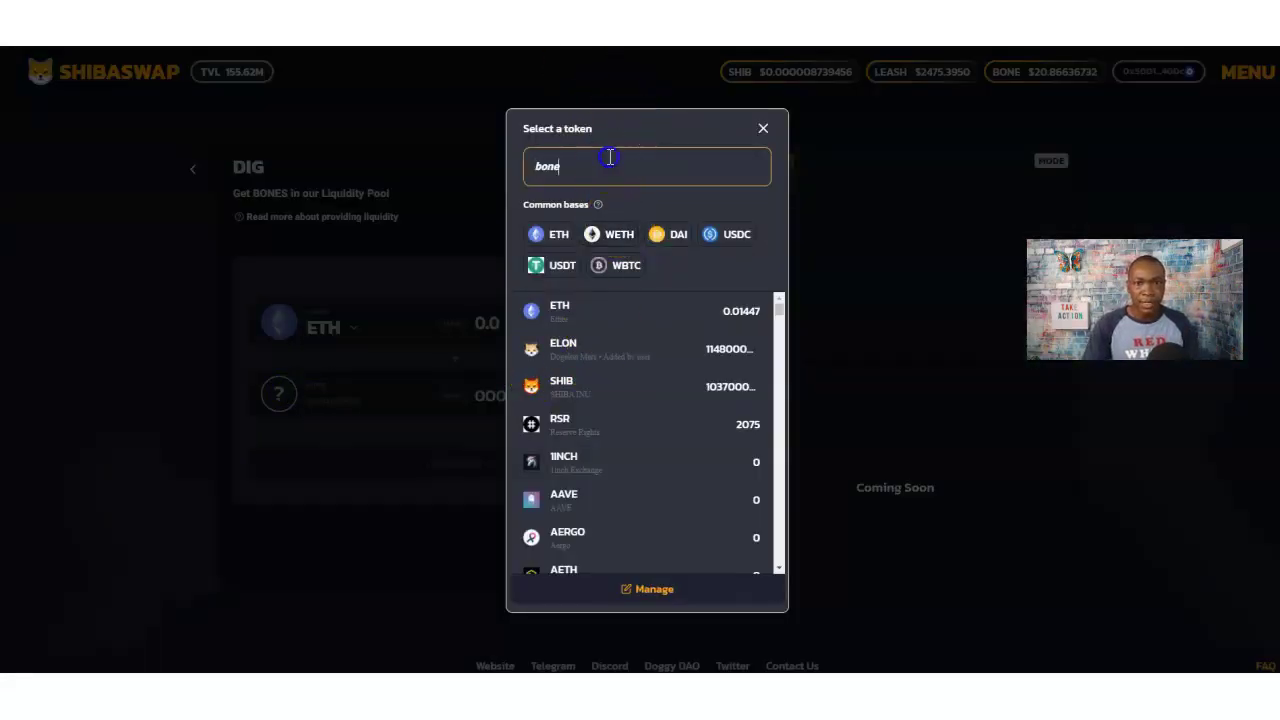
left_click(613, 368)
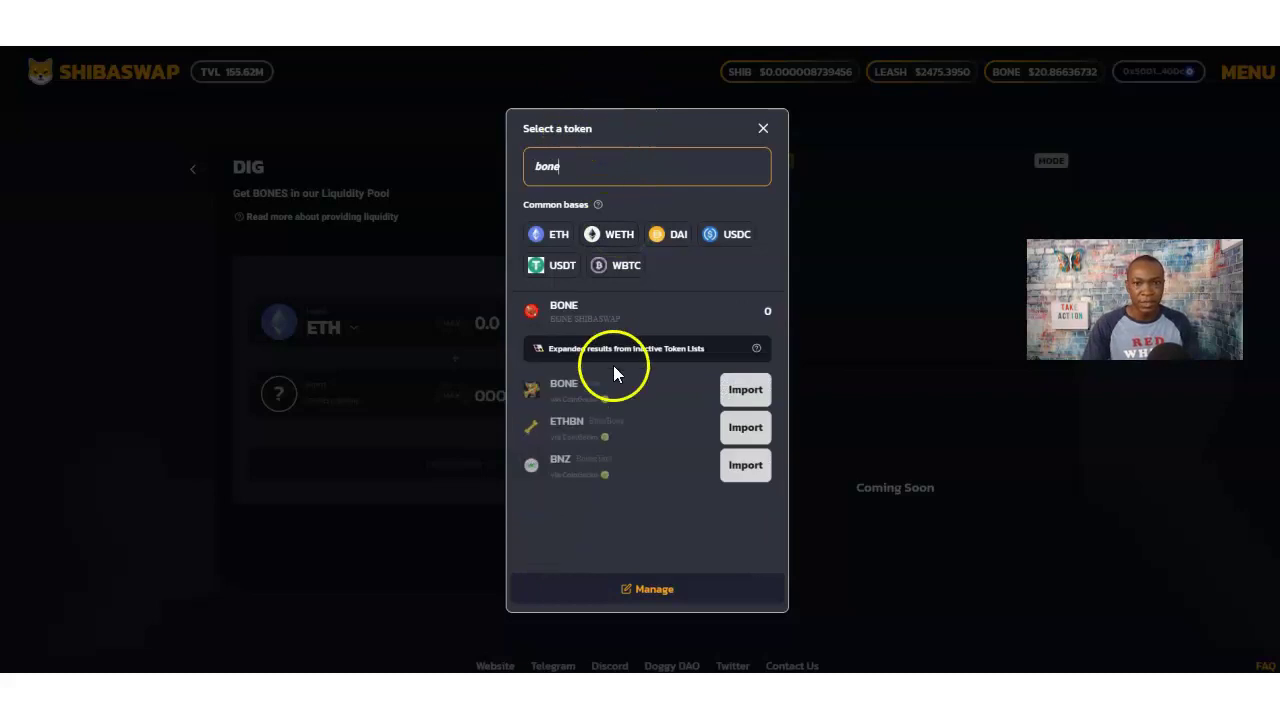
left_click(602, 312)
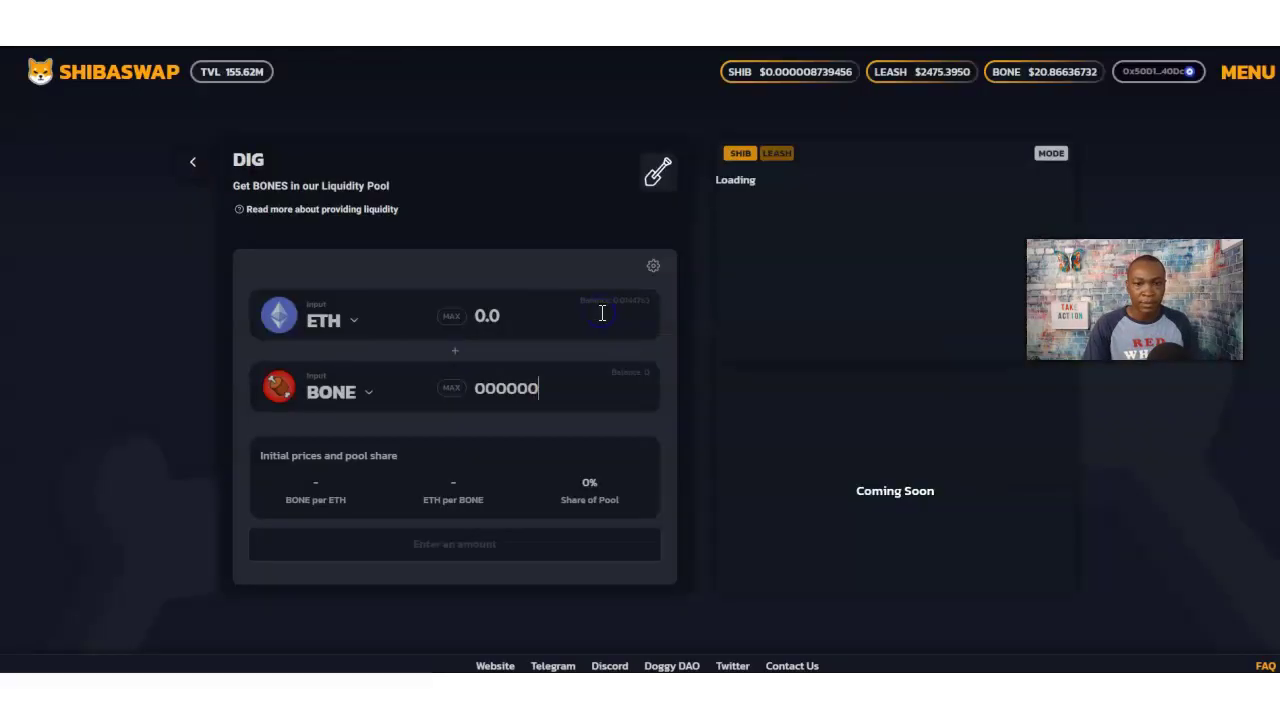
left_click(452, 317)
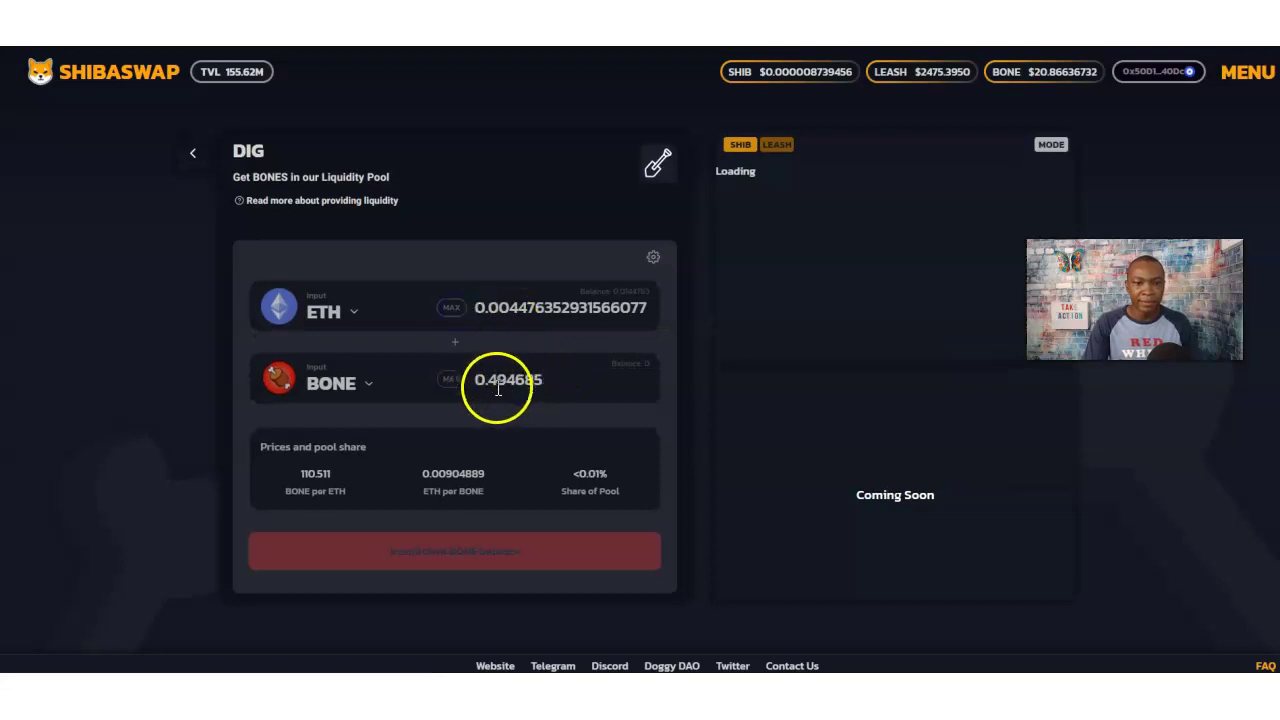
Step: Replace BONE with SHIB as the second liquidity token, keeping the maximum ETH amount
left_click(340, 386)
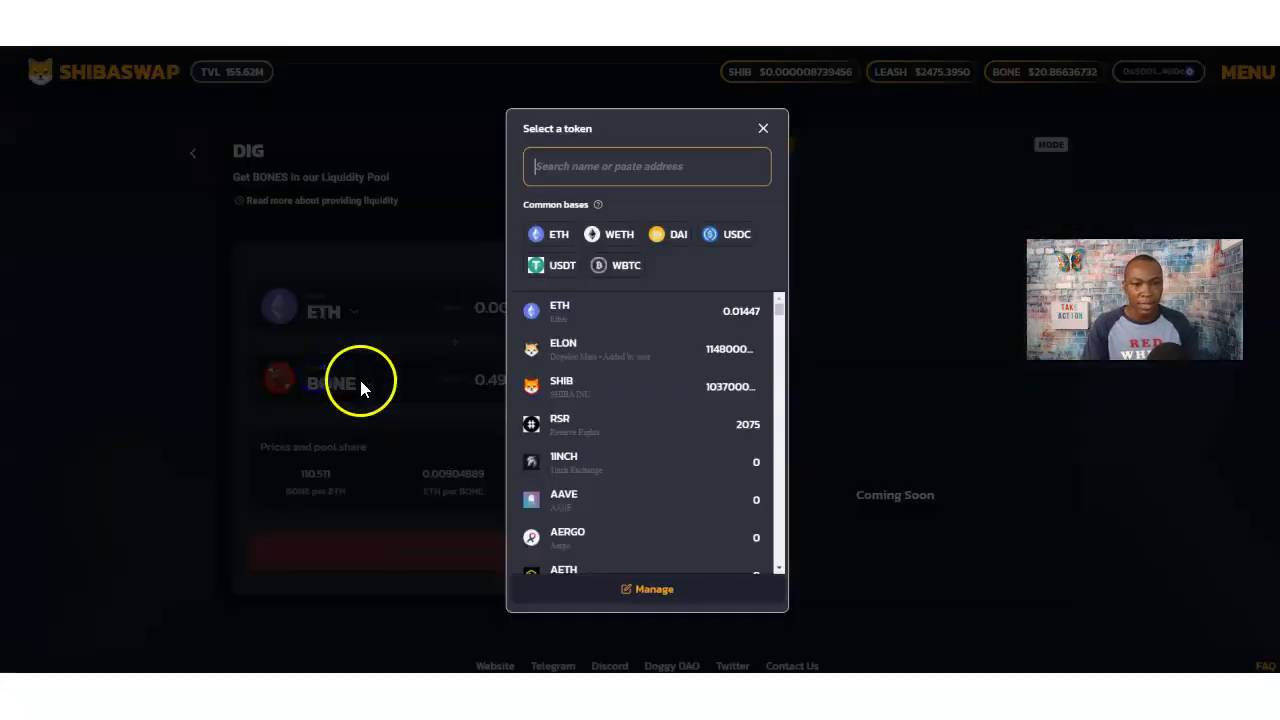
left_click(560, 390)
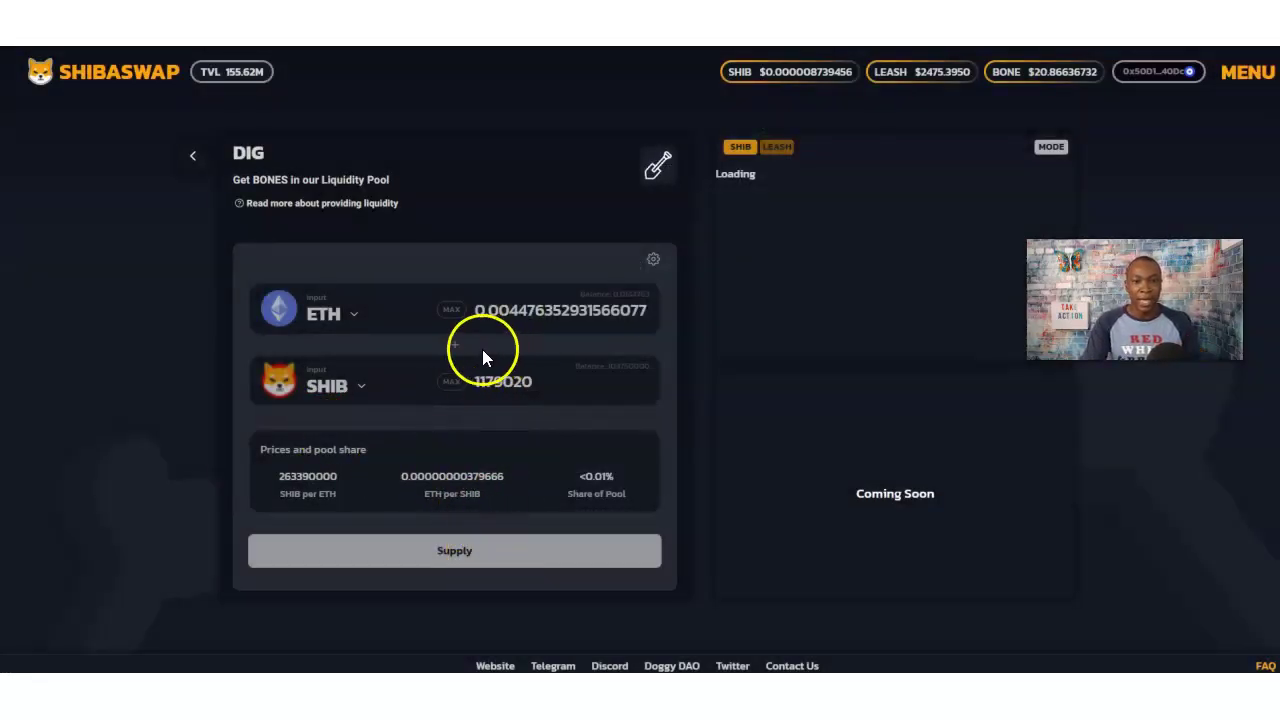
left_click(451, 383)
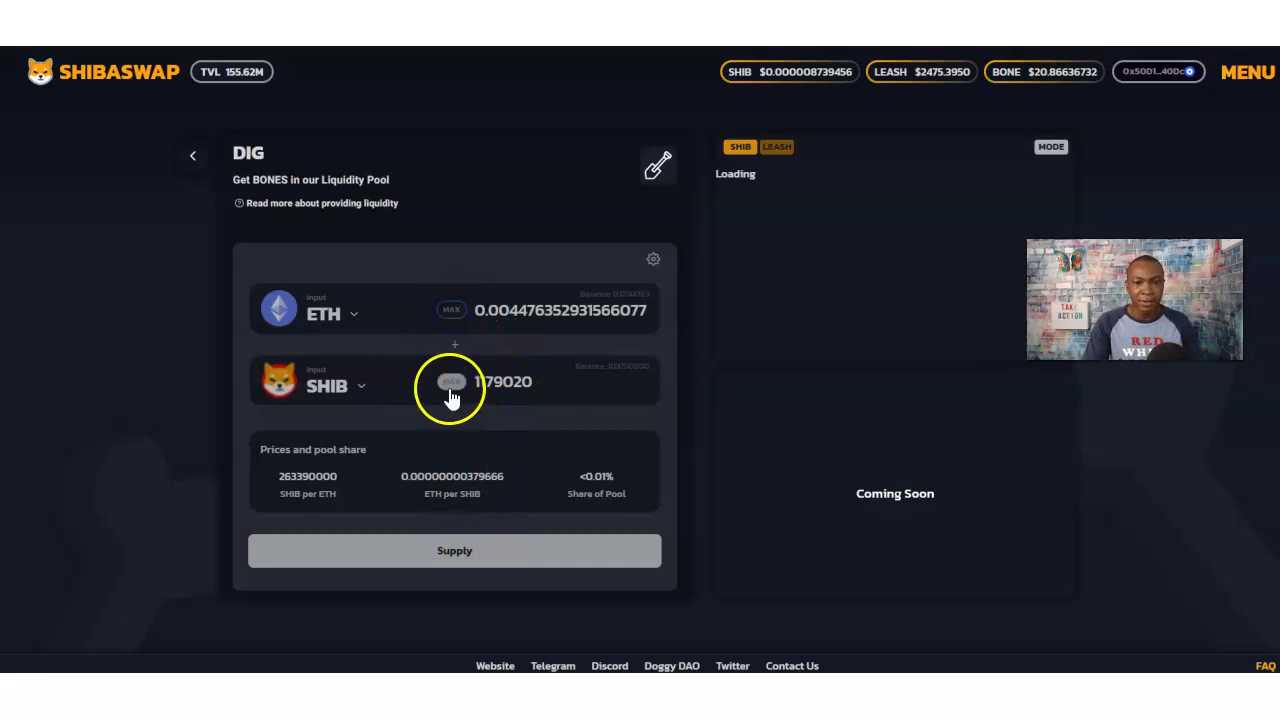
left_click(453, 312)
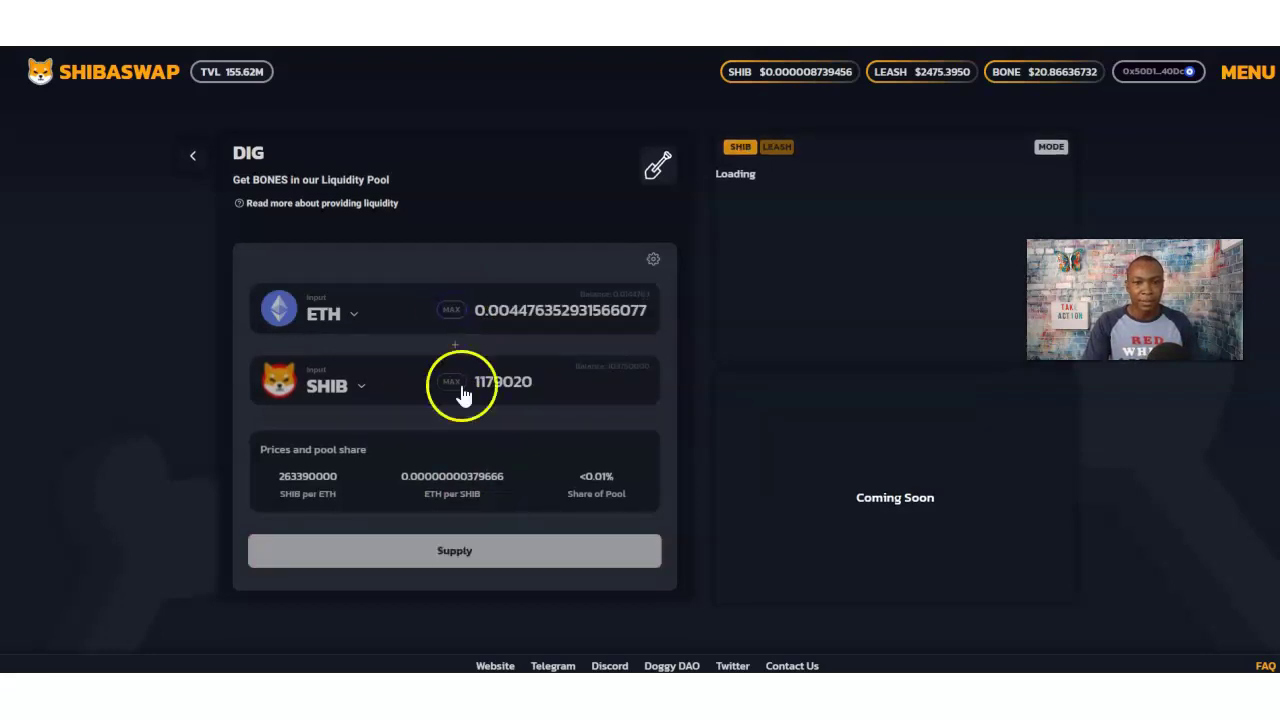
Step: Review and submit the ETH/SHIB liquidity supply, and cancel the pending wallet transaction
left_click(463, 560)
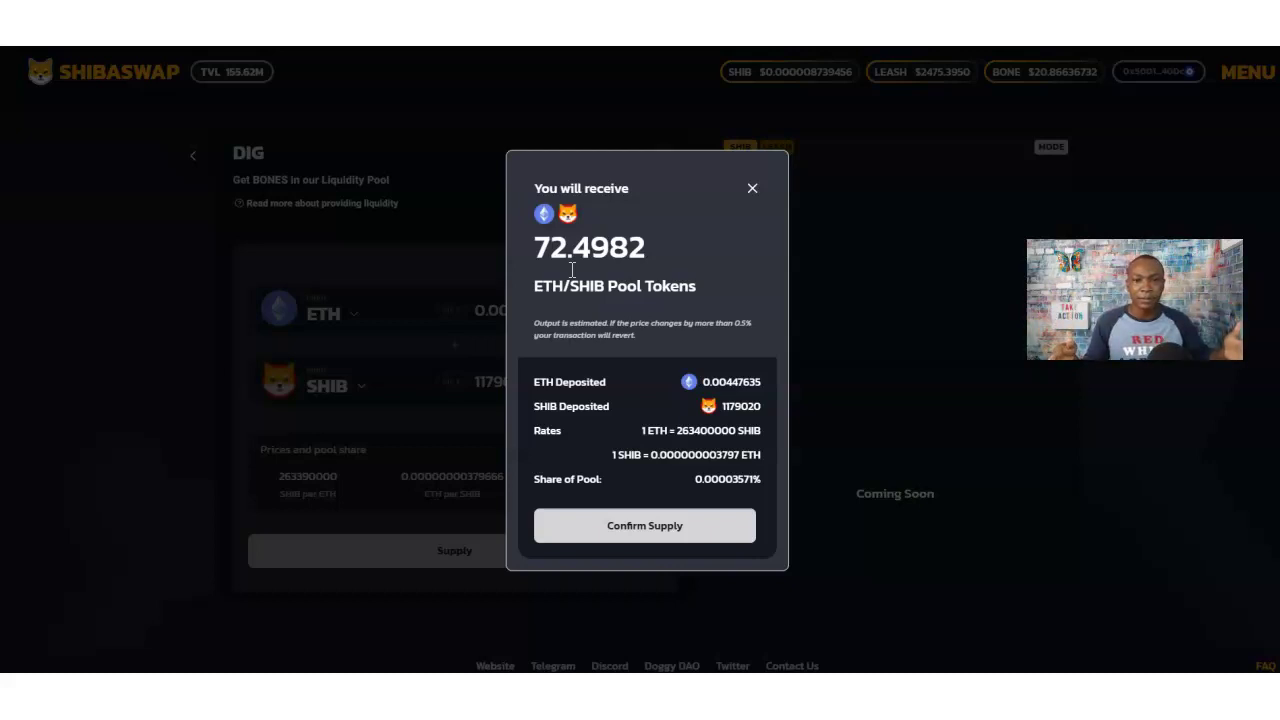
left_click(752, 188)
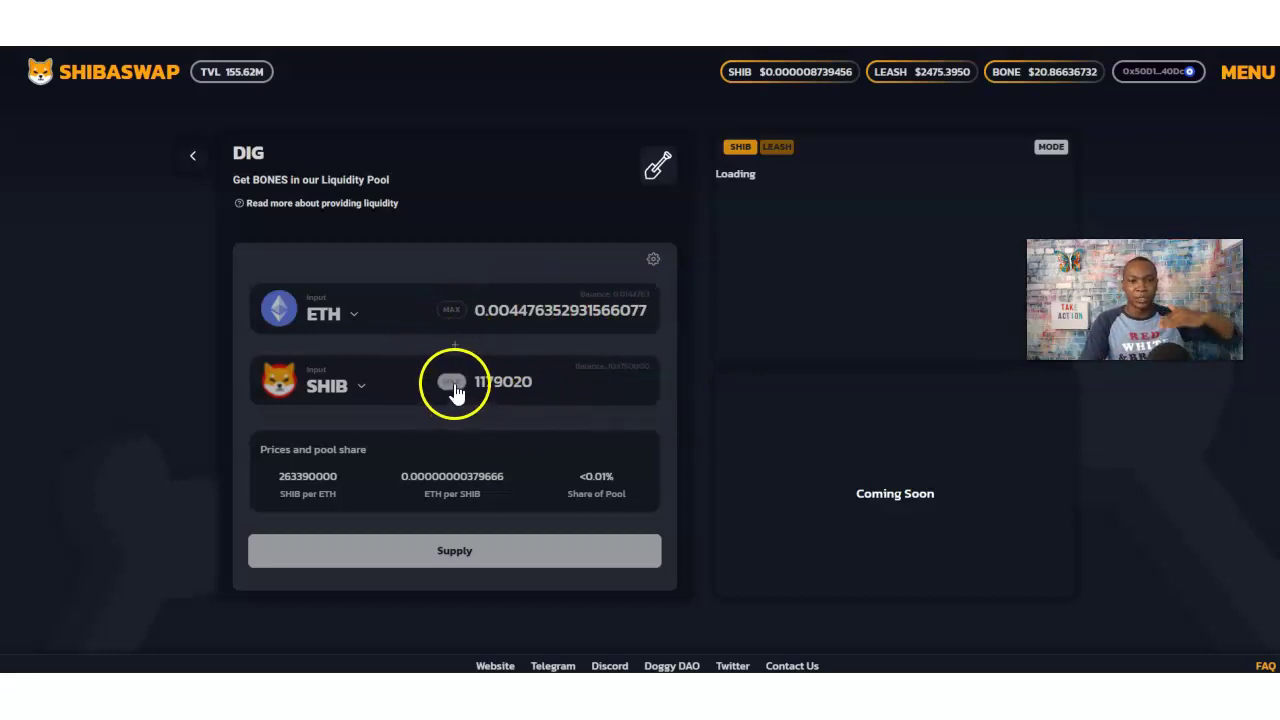
left_click(445, 550)
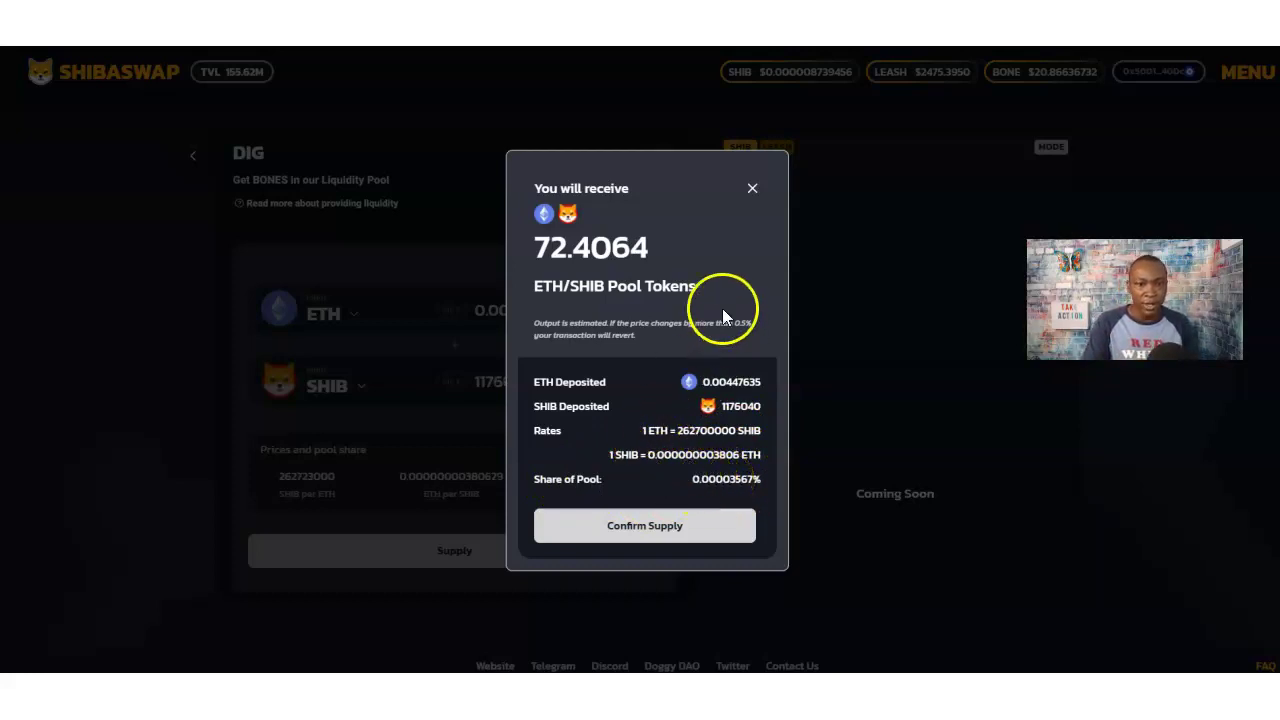
left_click(651, 533)
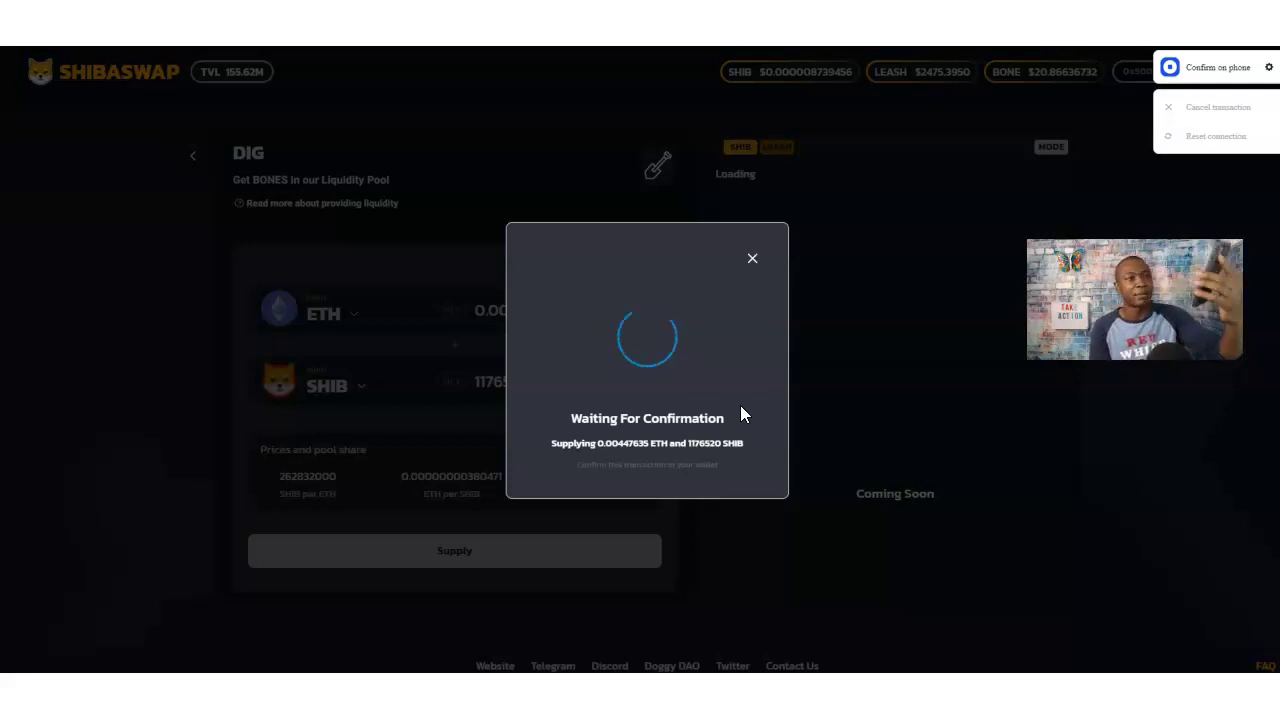
left_click(753, 260)
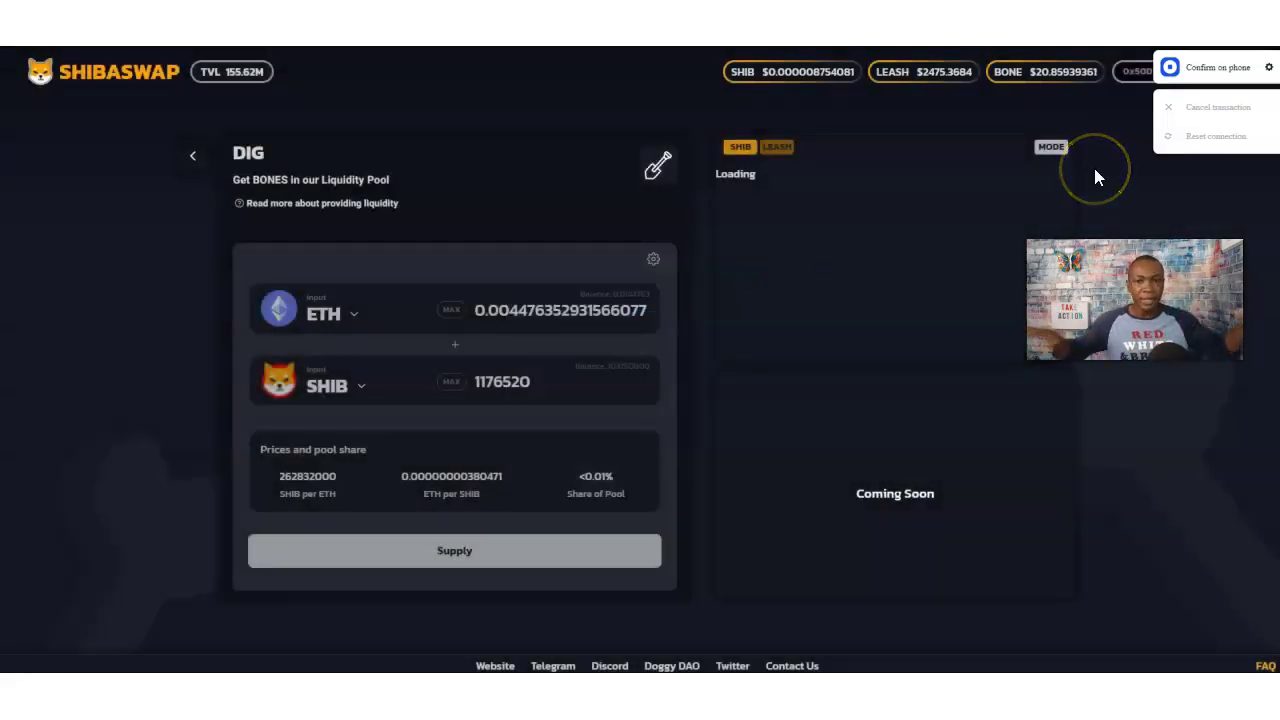
left_click(1201, 120)
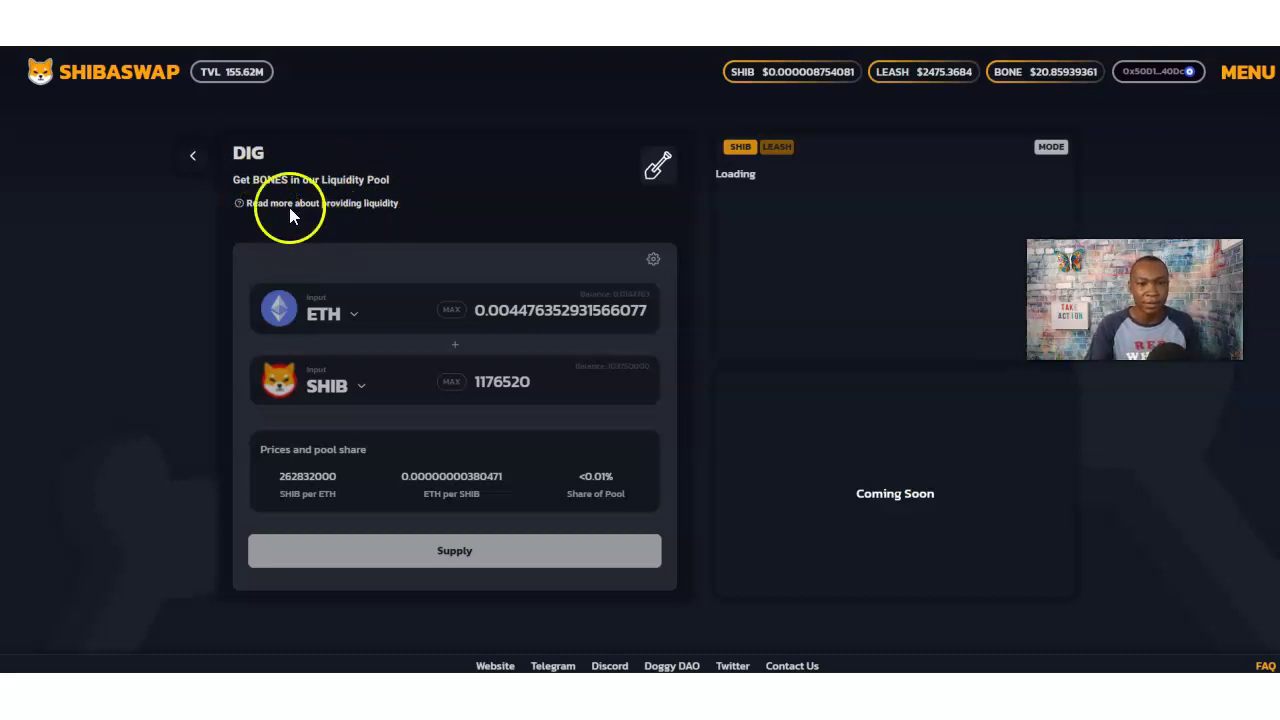
Step: Leave the Dig liquidity form and return to the main overview of ShibaSwap features
left_click(193, 155)
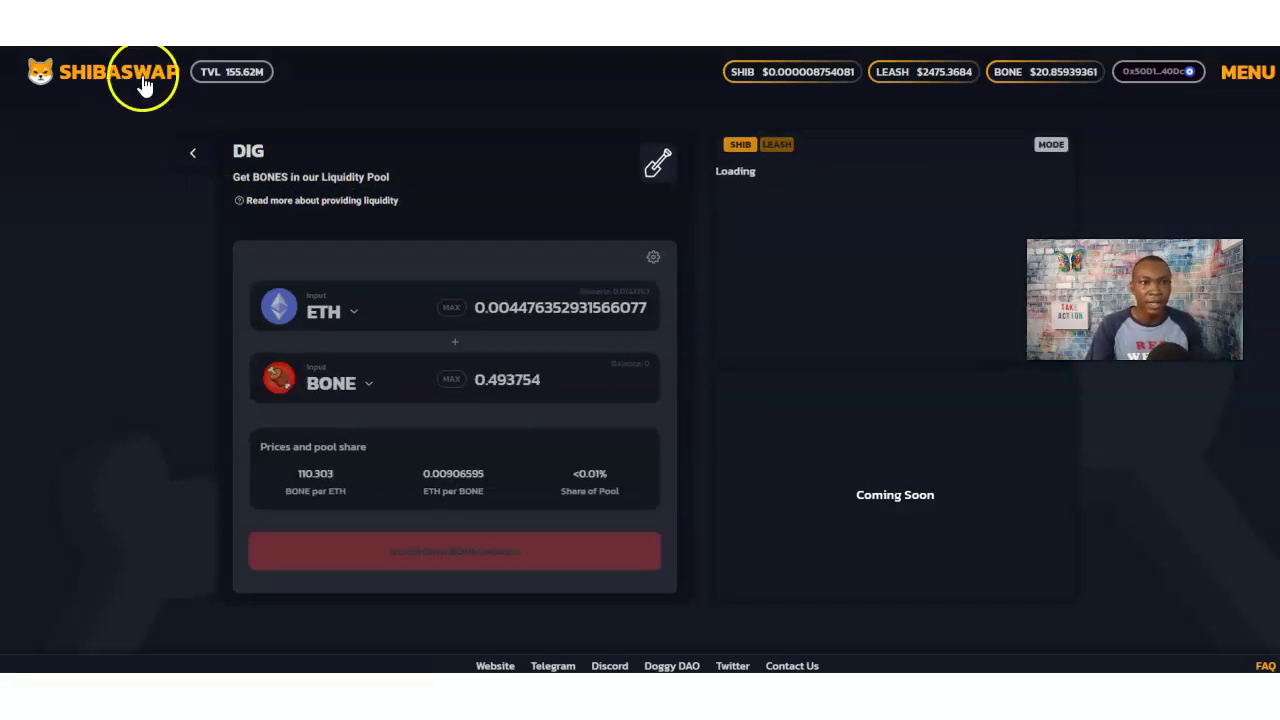
left_click(191, 156)
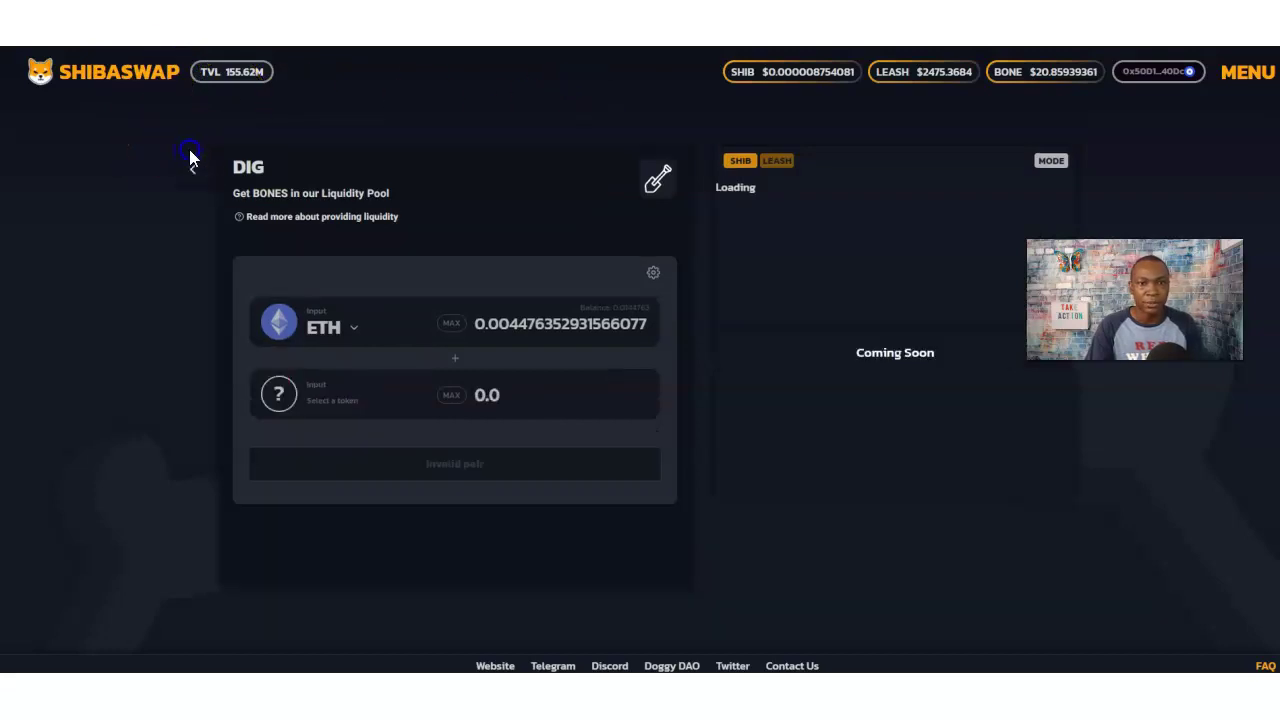
left_click(191, 160)
left_click(77, 98)
left_click(416, 286)
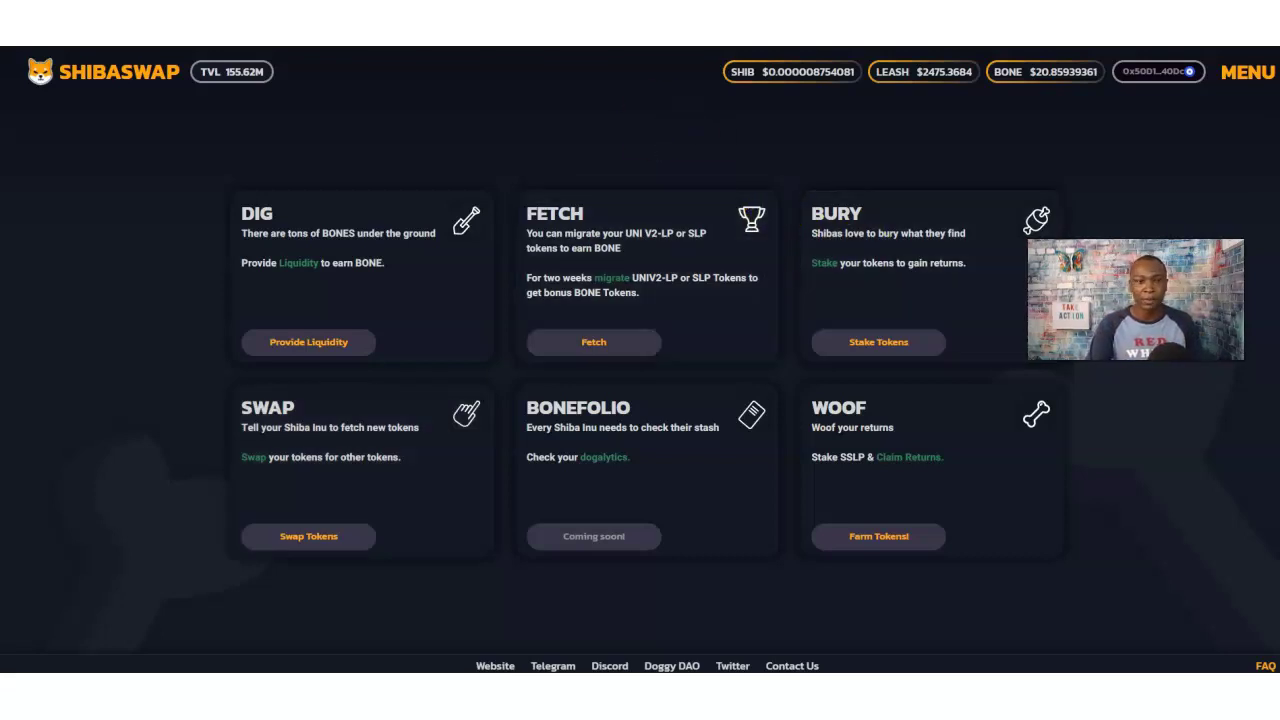
Step: Open the Swap form and choose SHIB as the token to swap from
left_click(320, 545)
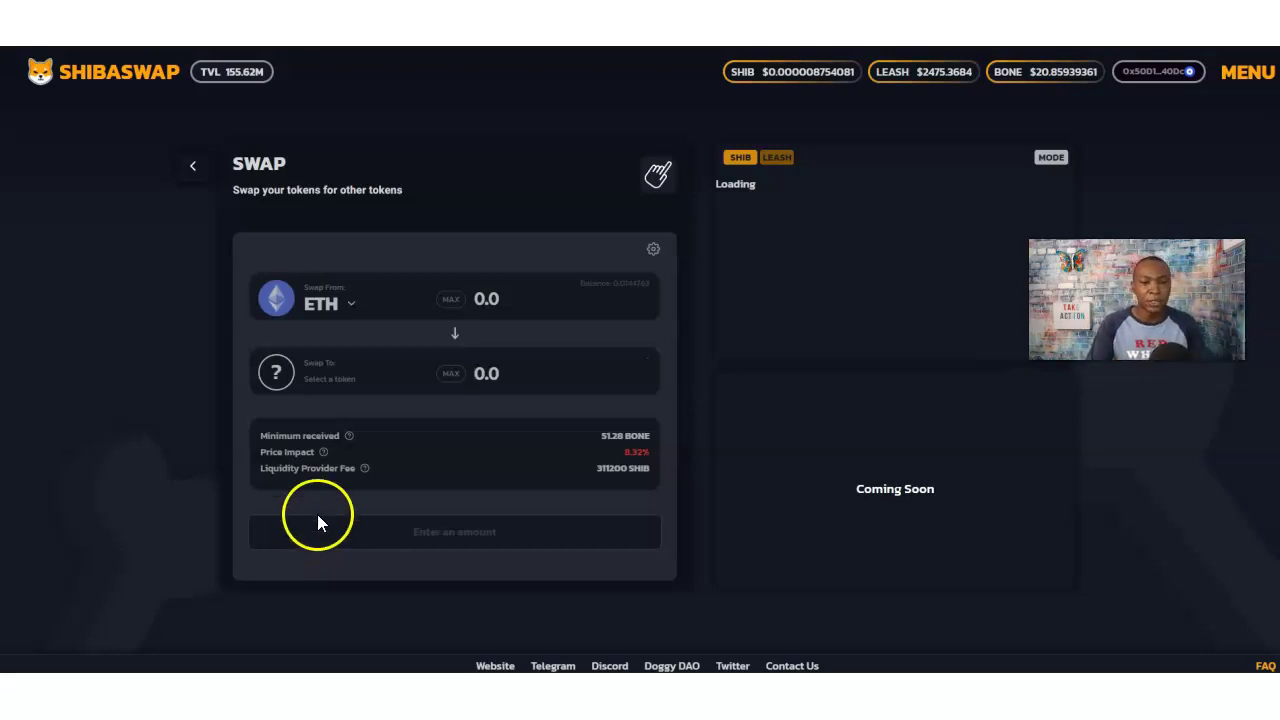
left_click(452, 302)
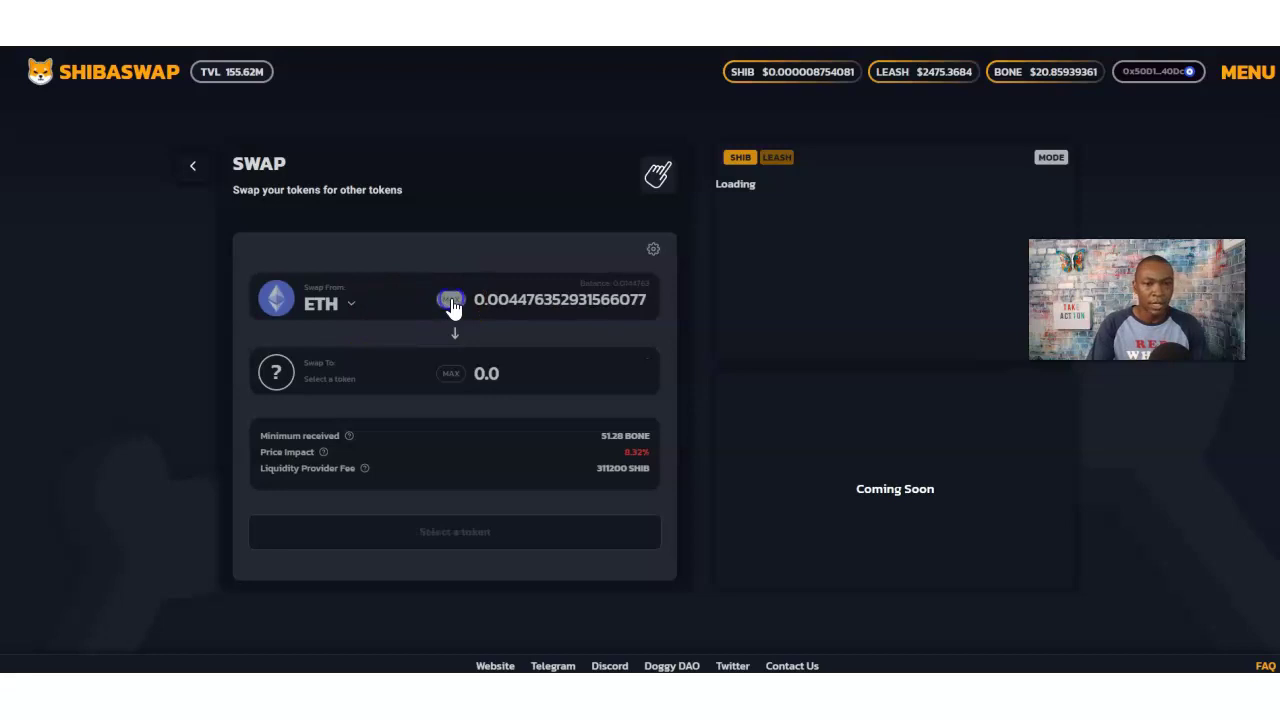
left_click(312, 304)
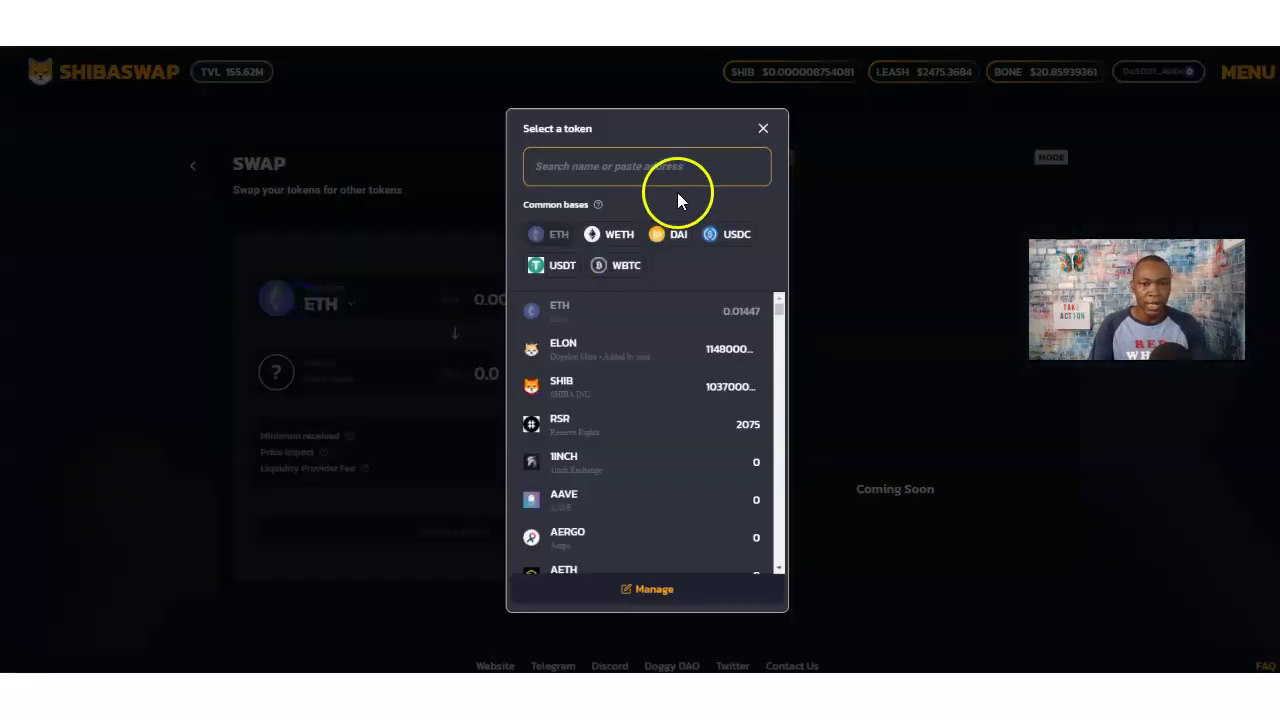
left_click(575, 388)
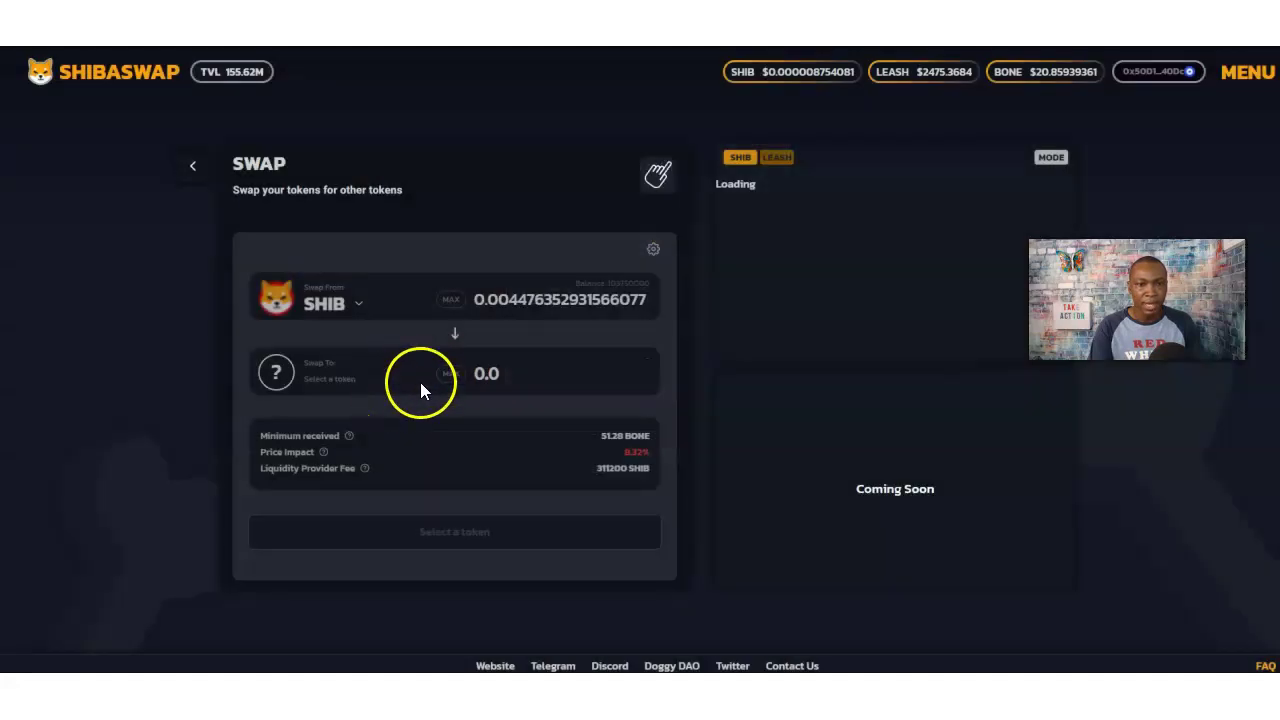
Step: Search for "bone" and choose BONE SHIBASWAP as the token to swap to
left_click(343, 383)
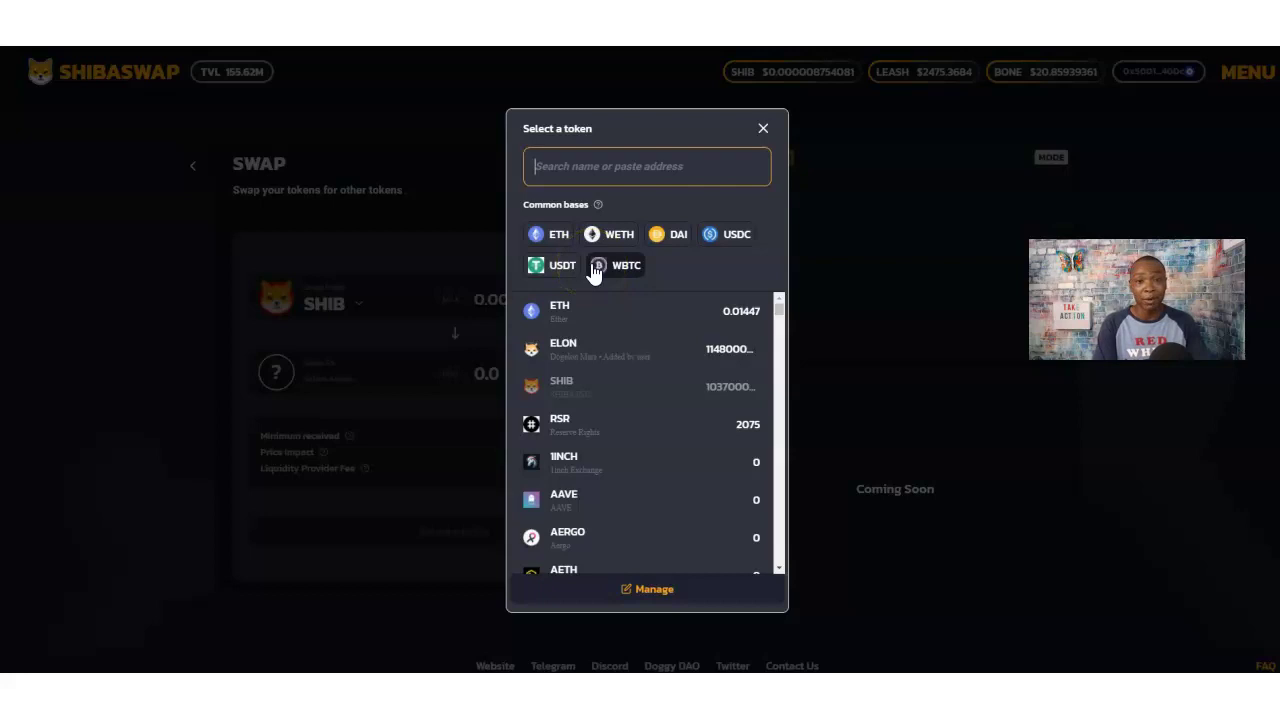
type("bone")
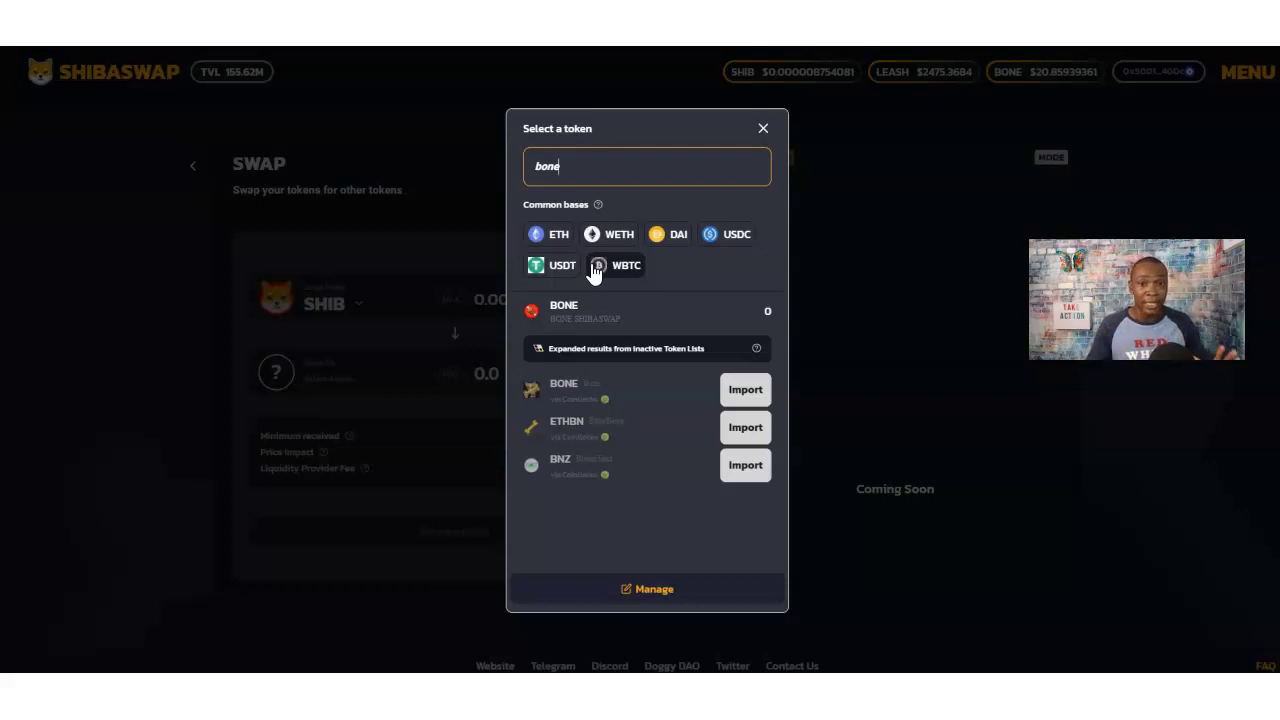
left_click(530, 146)
left_click(614, 318)
left_click(613, 313)
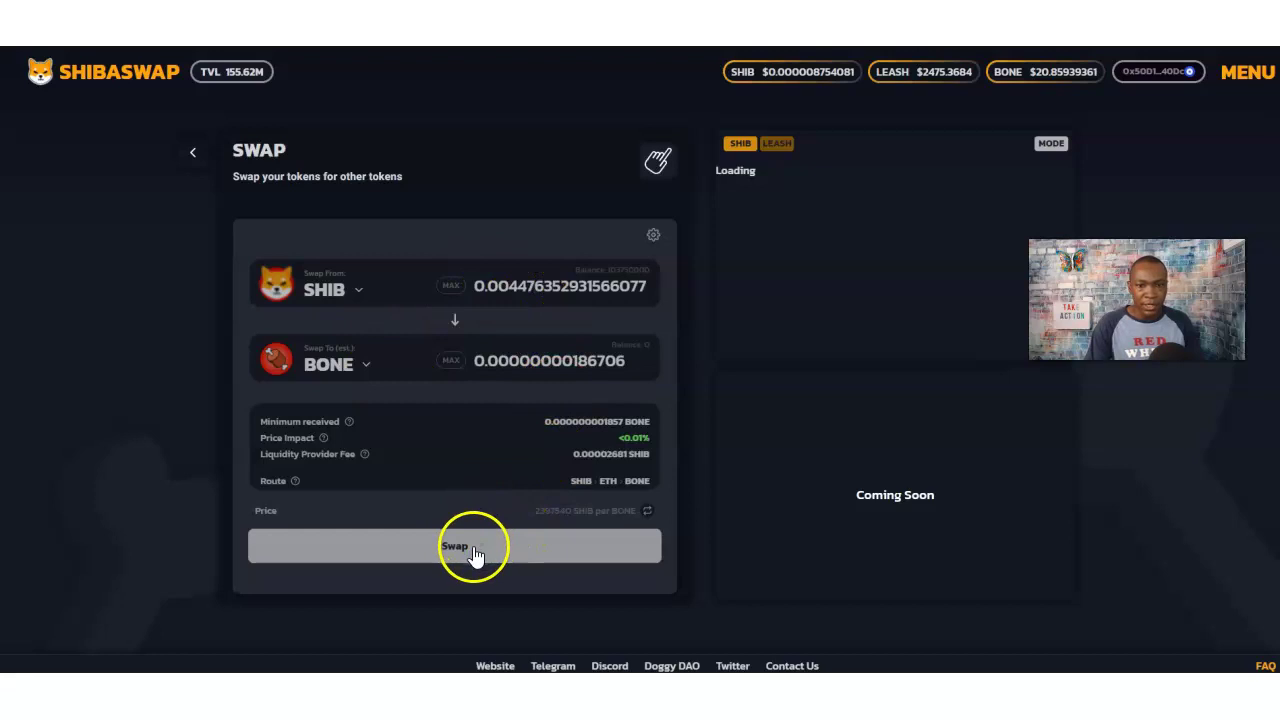
Step: Set the swap amount to the maximum 103750000 SHIB and review the SHIB and BONE amounts before confirming
left_click(451, 287)
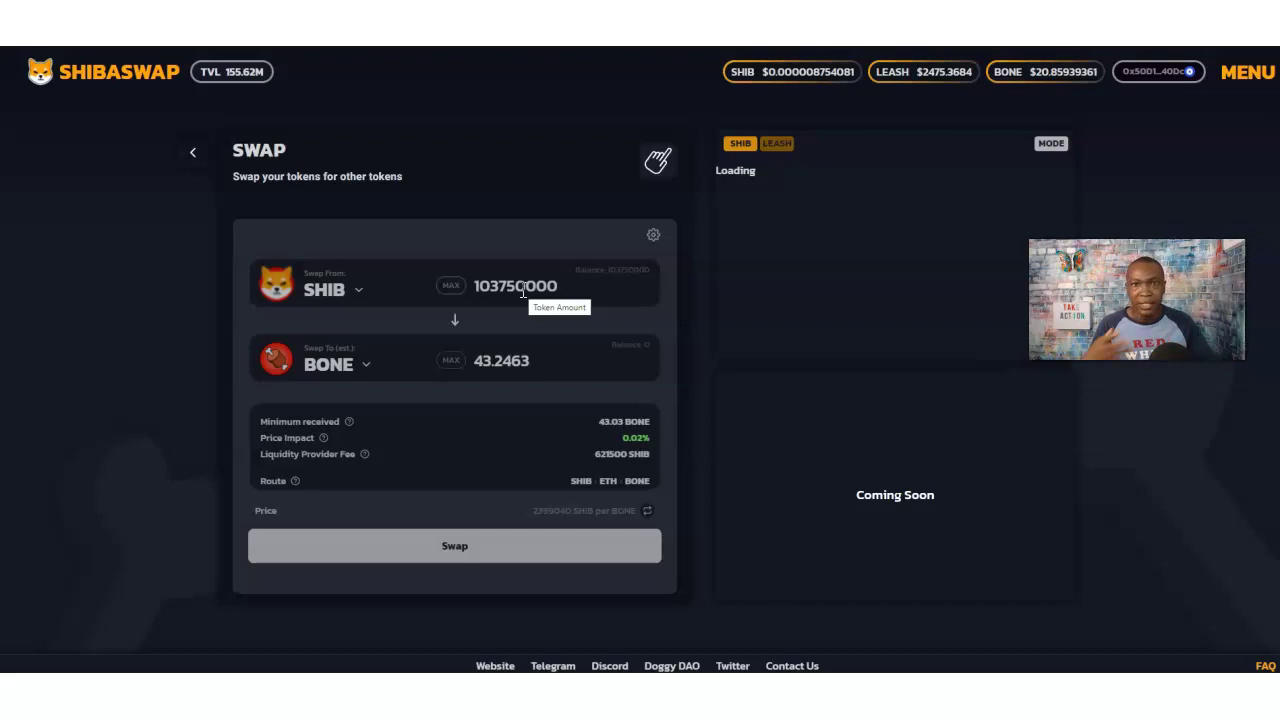
left_click(461, 548)
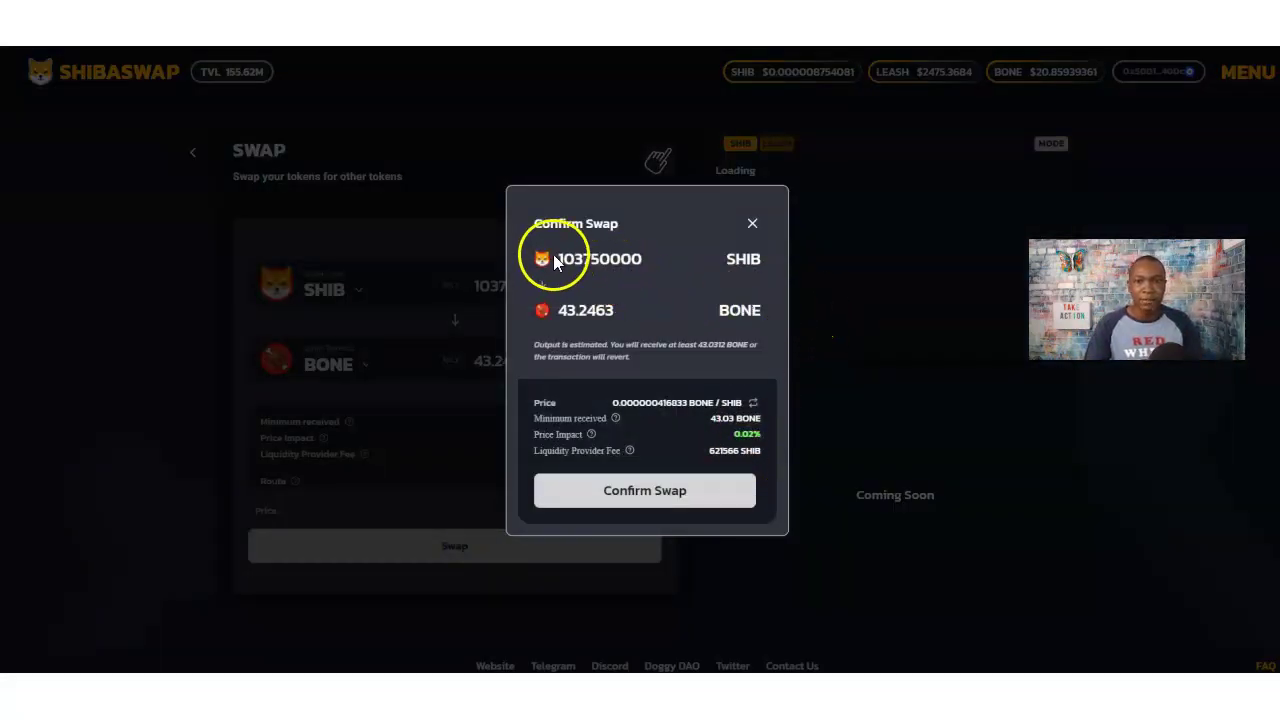
left_click_drag(558, 312, 613, 311)
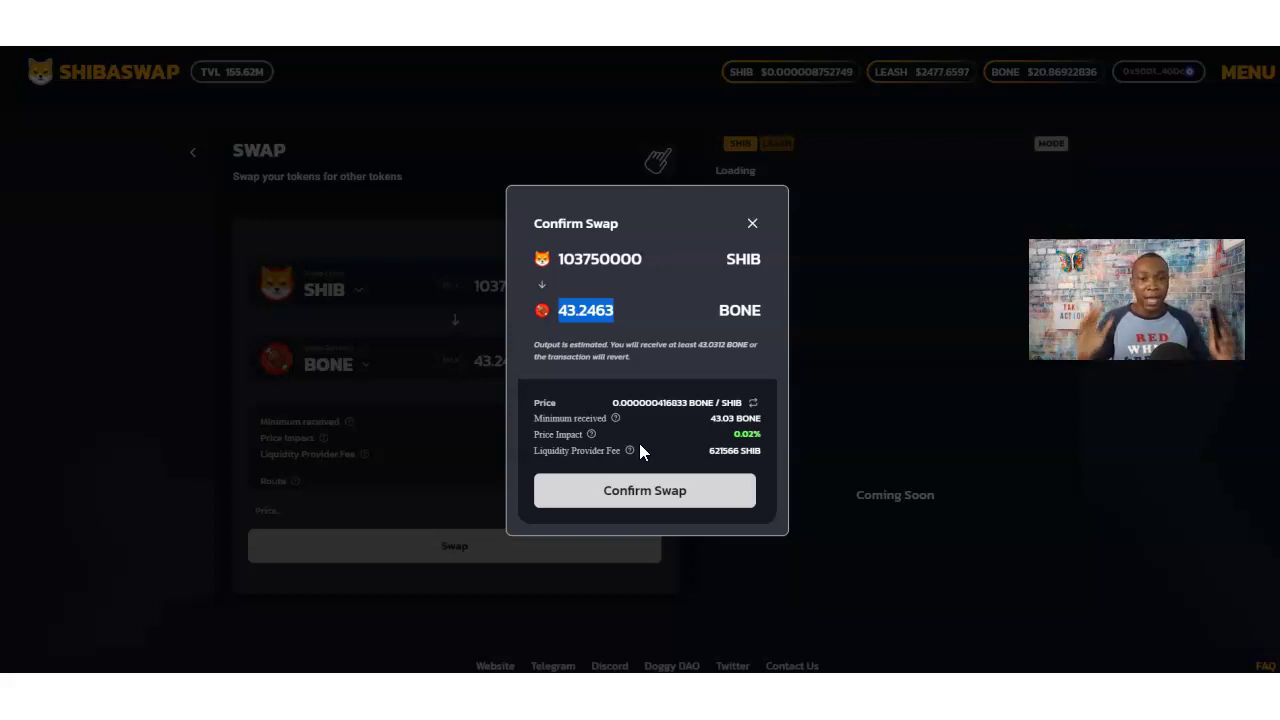
left_click(556, 256)
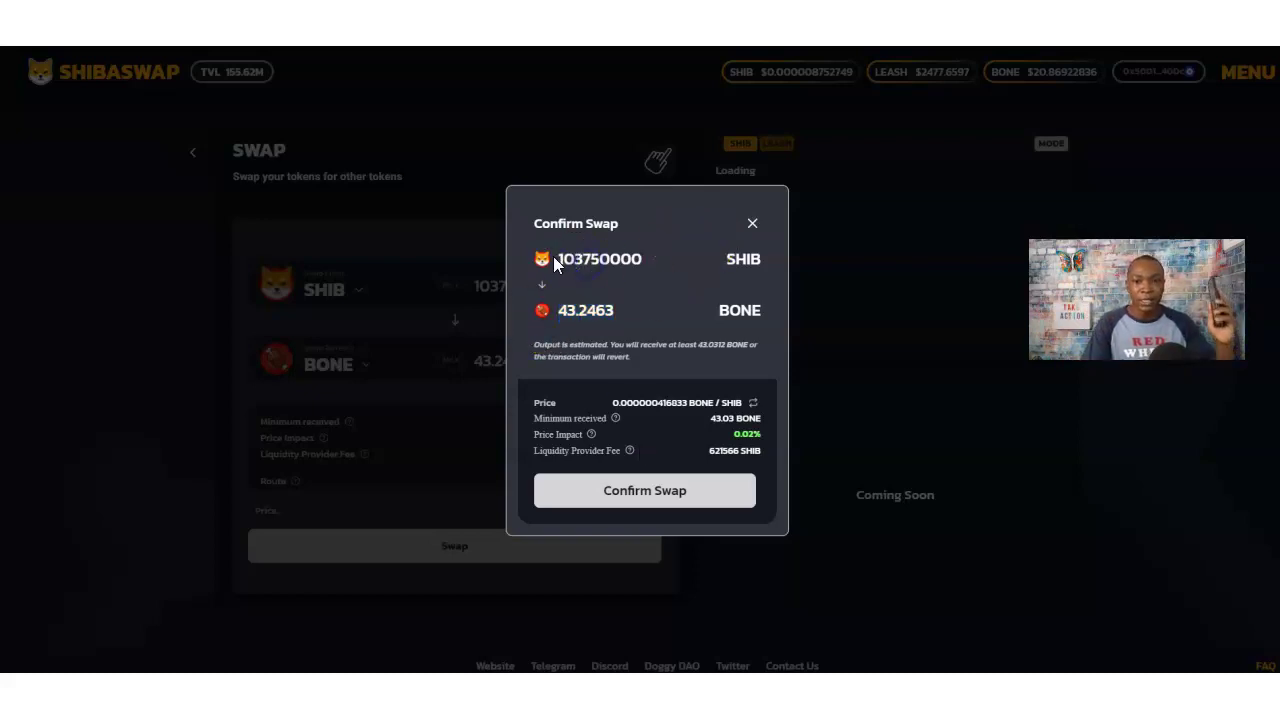
Step: Review the SHIB and BONE amounts, accept the updated price and submit the swap of 103750000 SHIB for wallet confirmation
left_click_drag(556, 256, 671, 283)
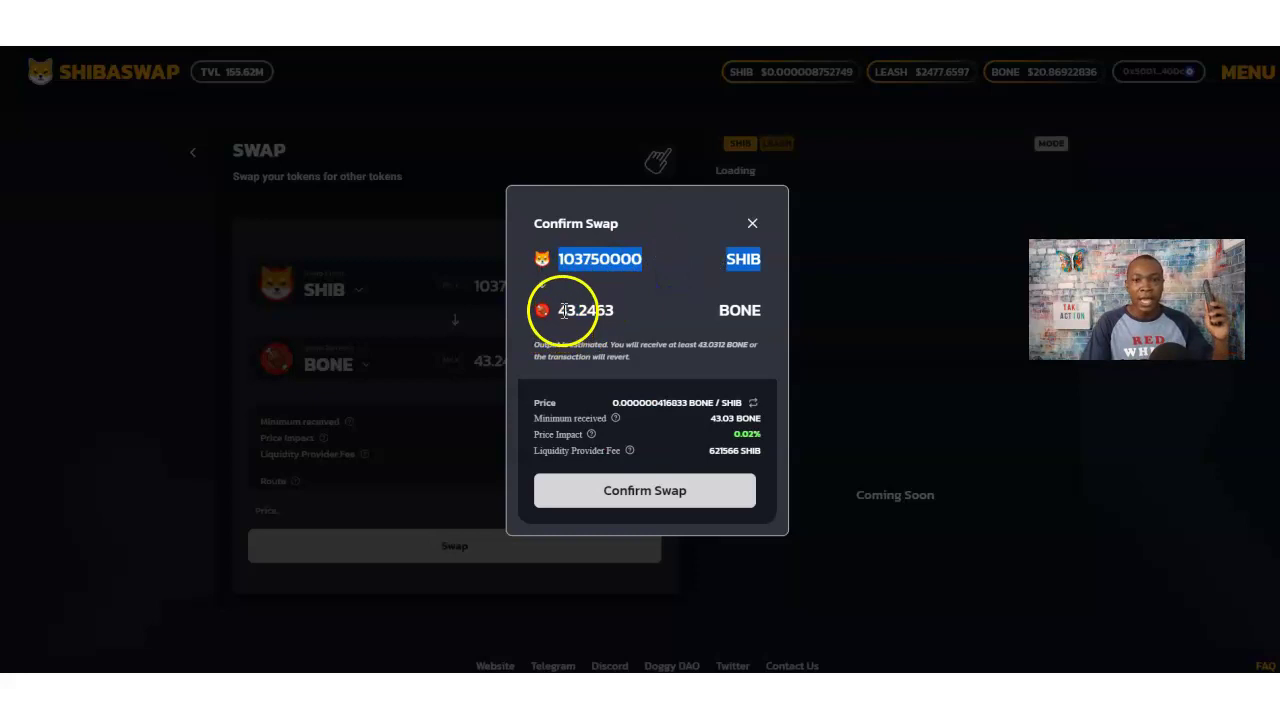
left_click_drag(557, 310, 610, 314)
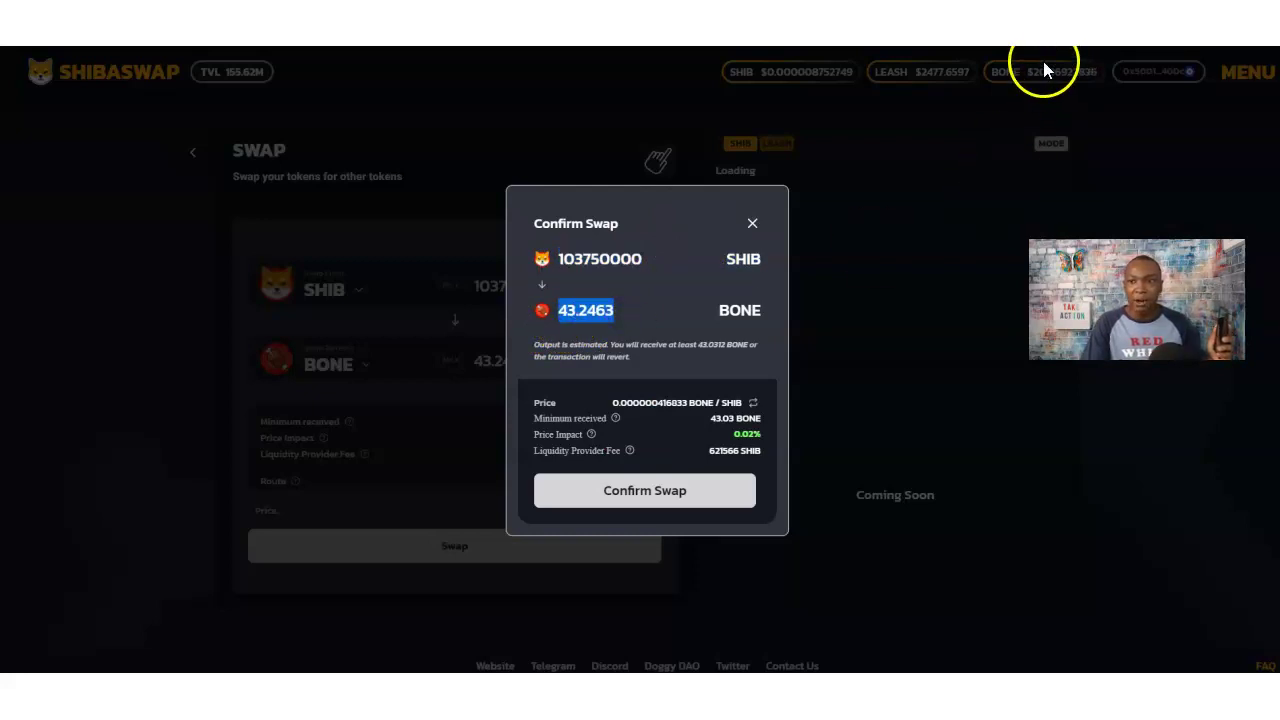
left_click(697, 328)
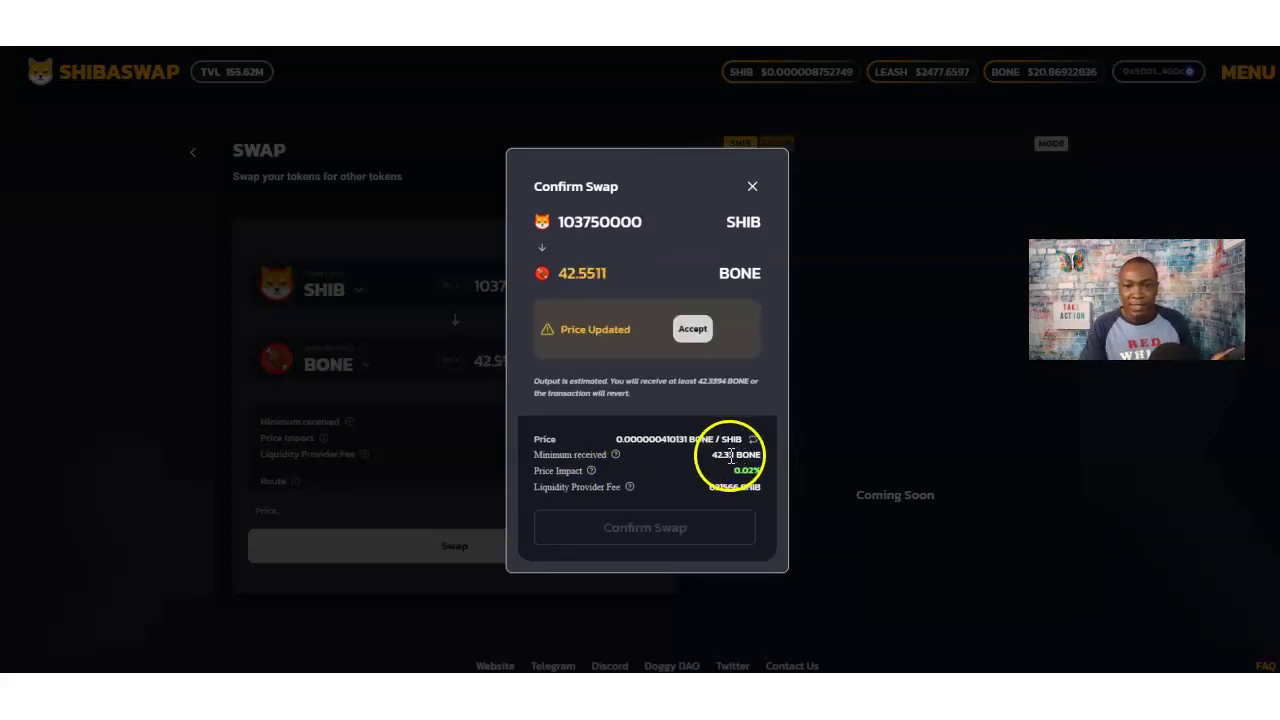
left_click(689, 323)
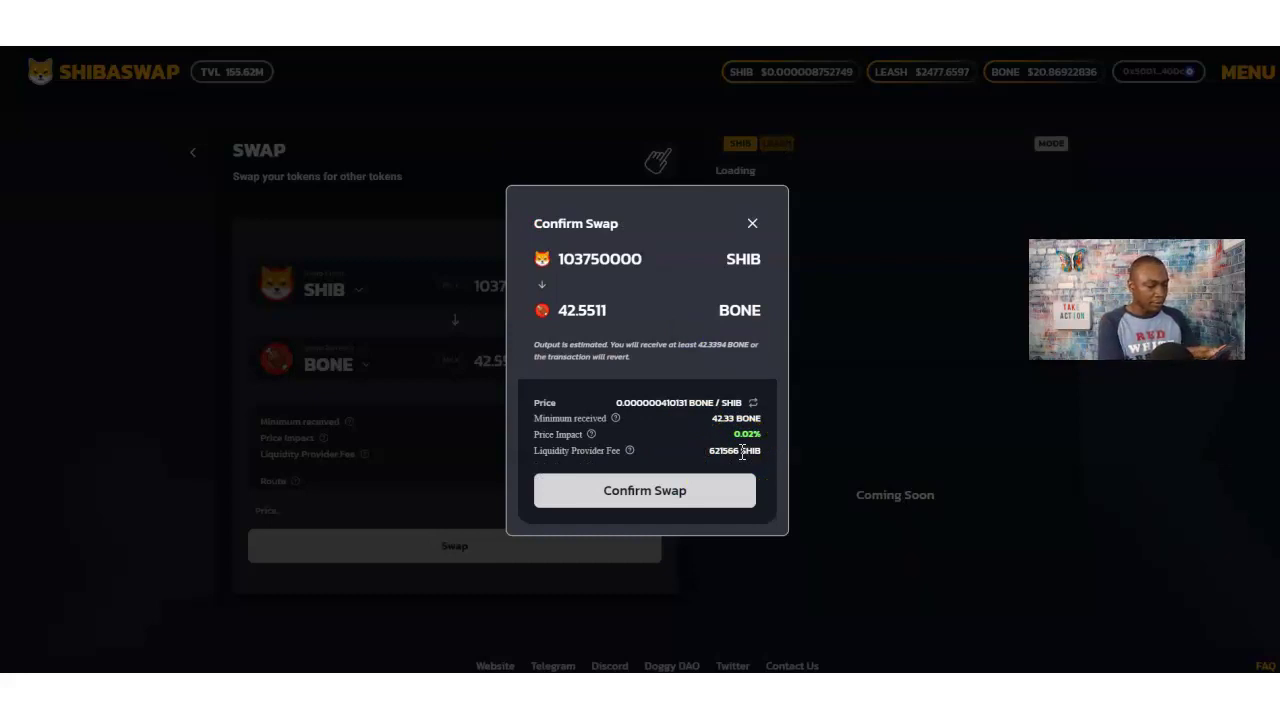
left_click(656, 495)
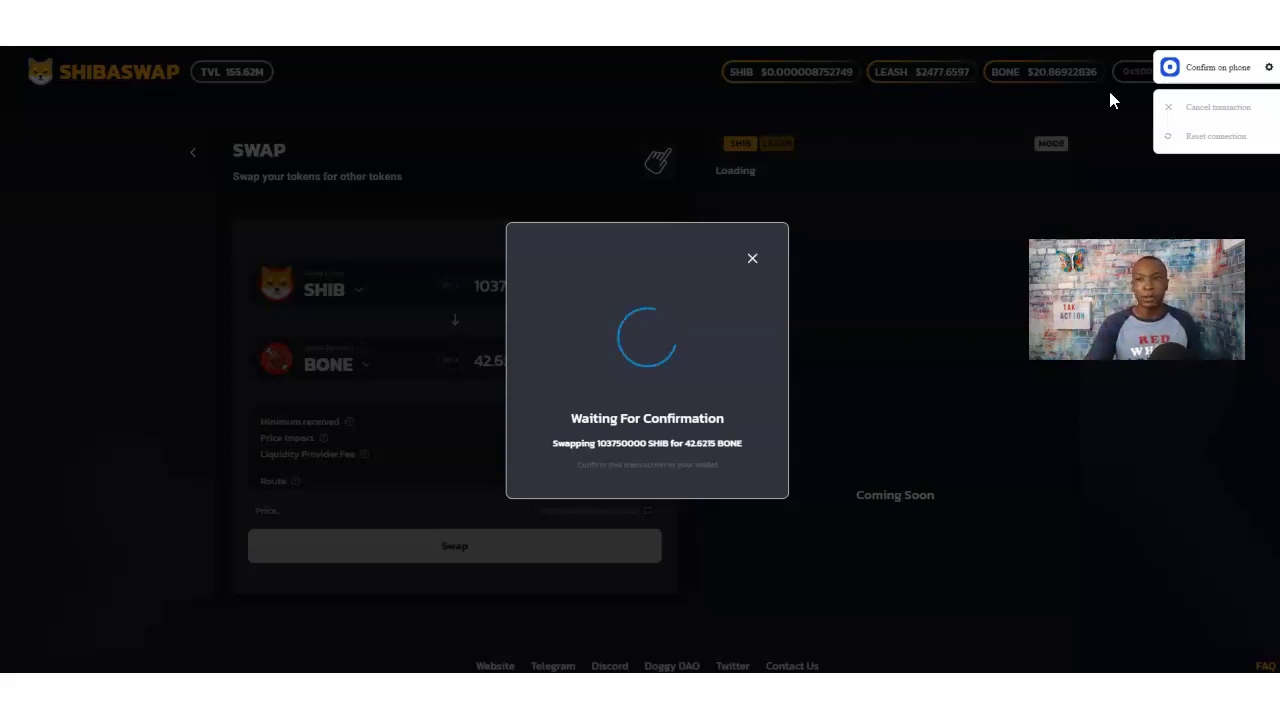
Step: Cancel the pending swap transaction, dismiss the error message and return to the overview of ShibaSwap features
left_click(1225, 108)
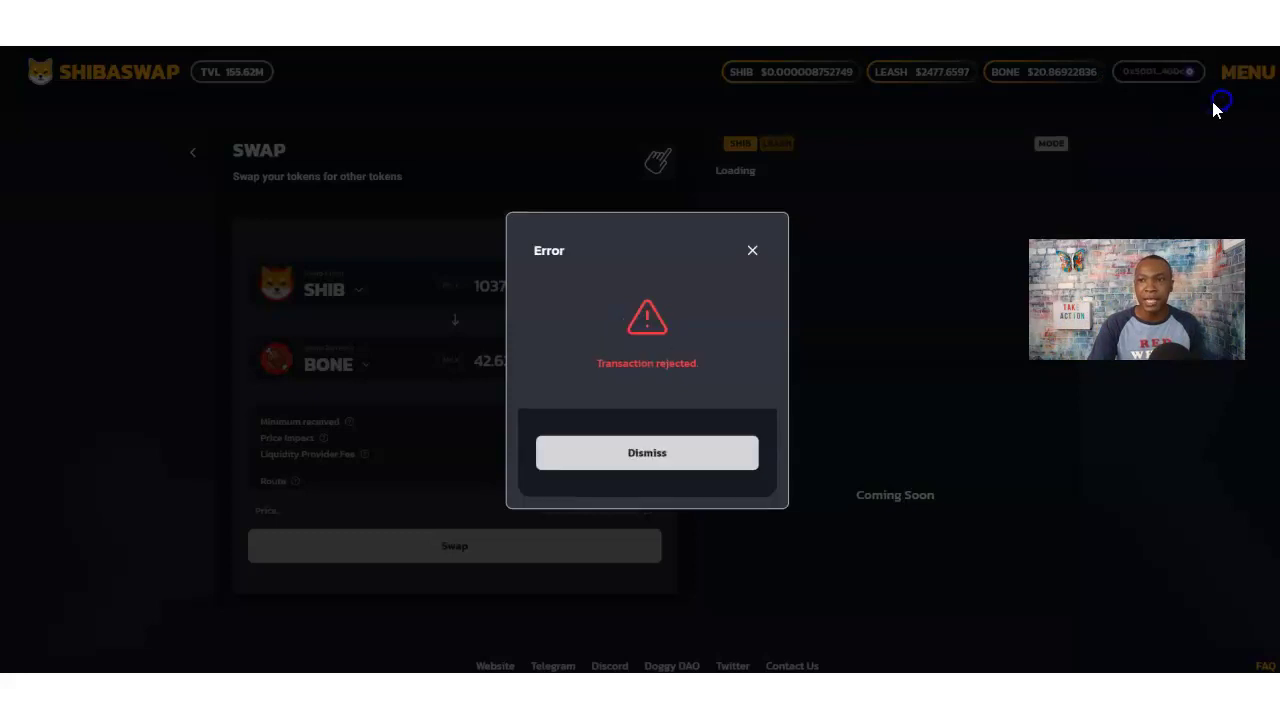
left_click(745, 253)
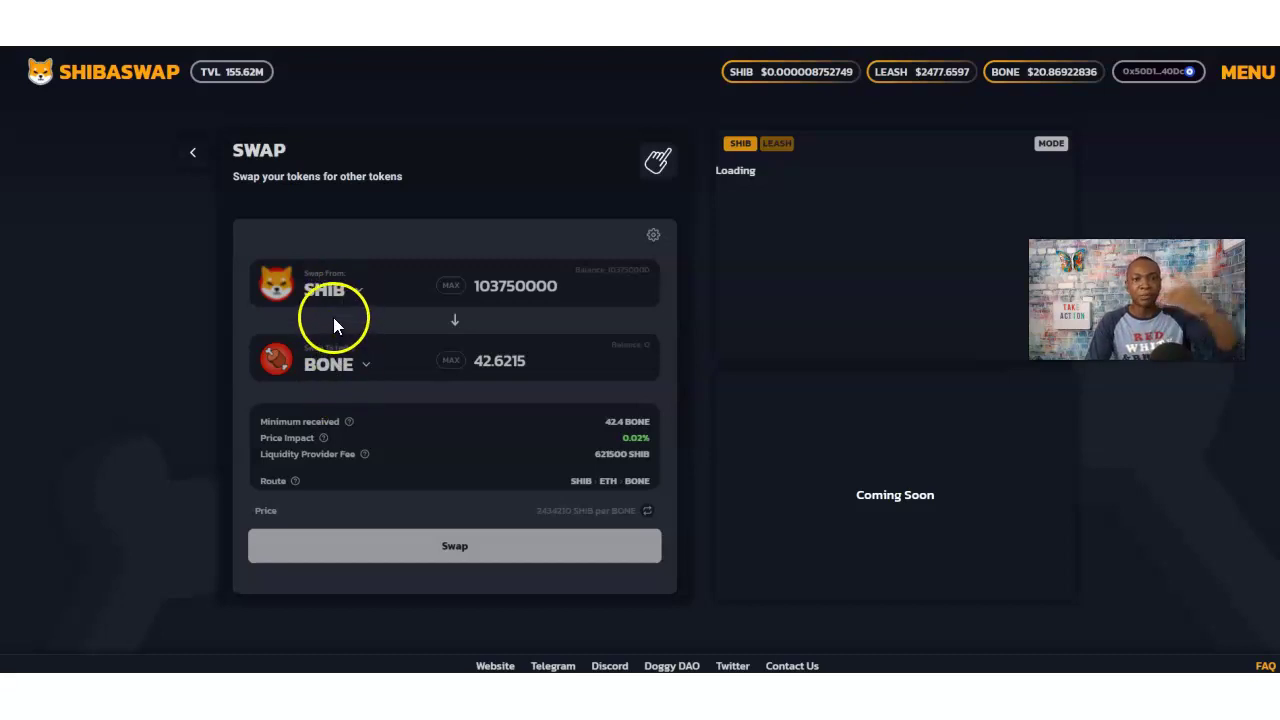
left_click(194, 152)
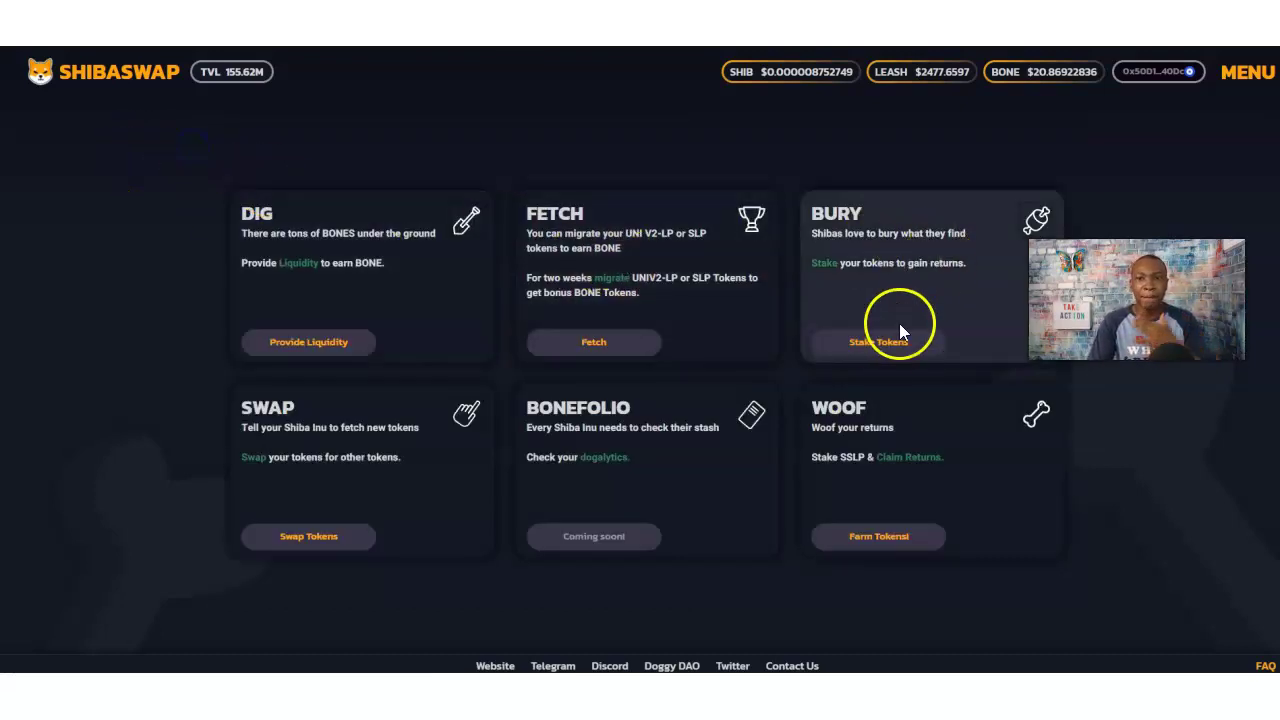
Step: View the Bury Leash staking form and return to the feature overview
left_click(893, 346)
left_click(596, 468)
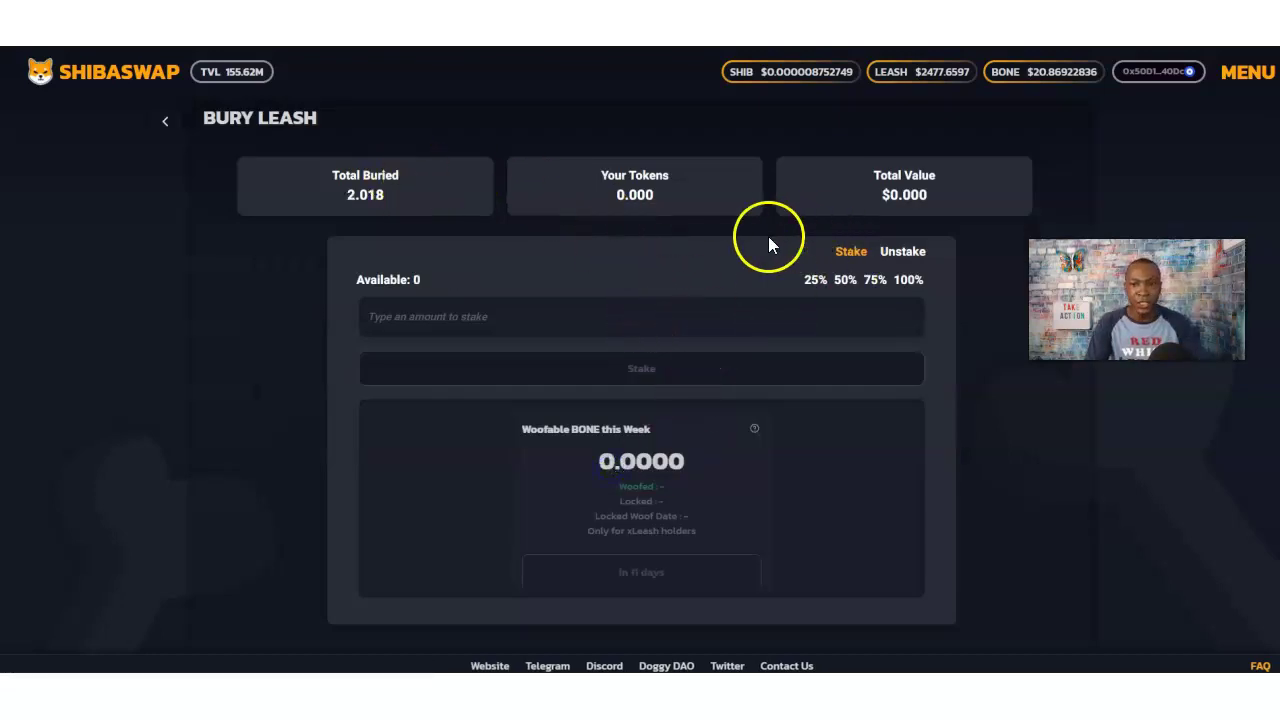
left_click(165, 122)
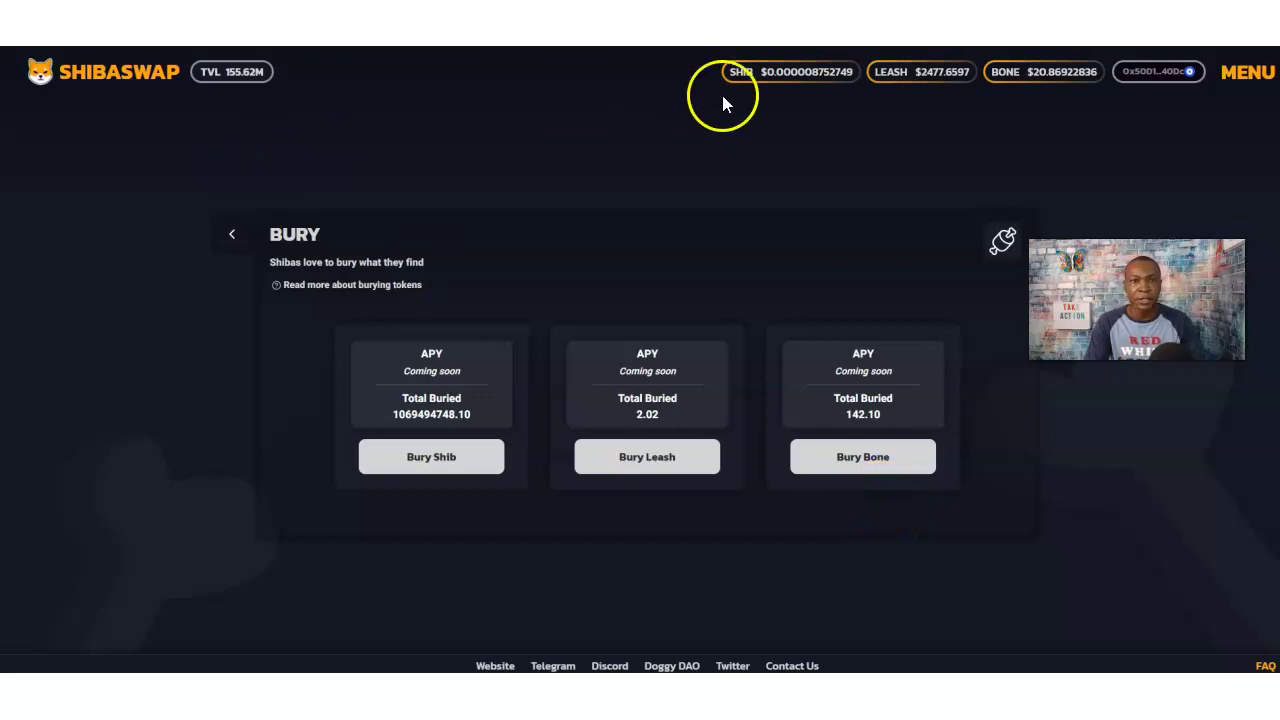
left_click(230, 238)
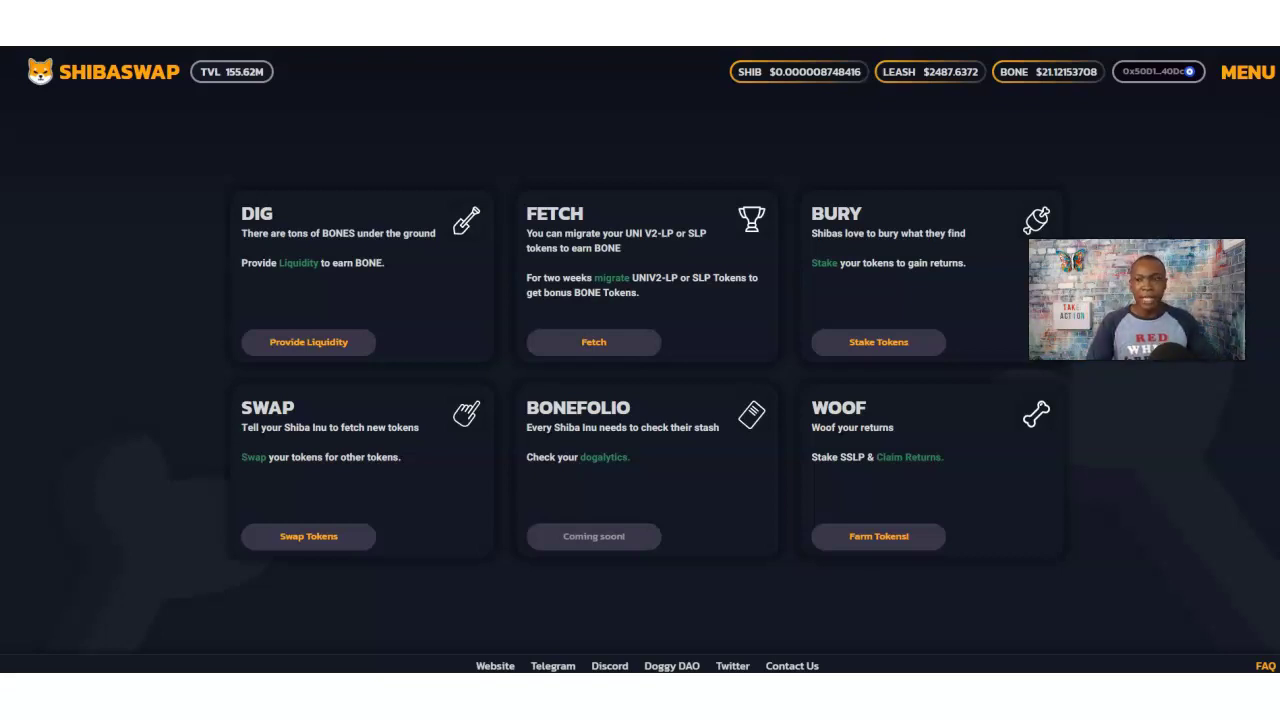
Step: Open the connected wallet's account details and view the wallet options available for changing the connection
left_click(1172, 78)
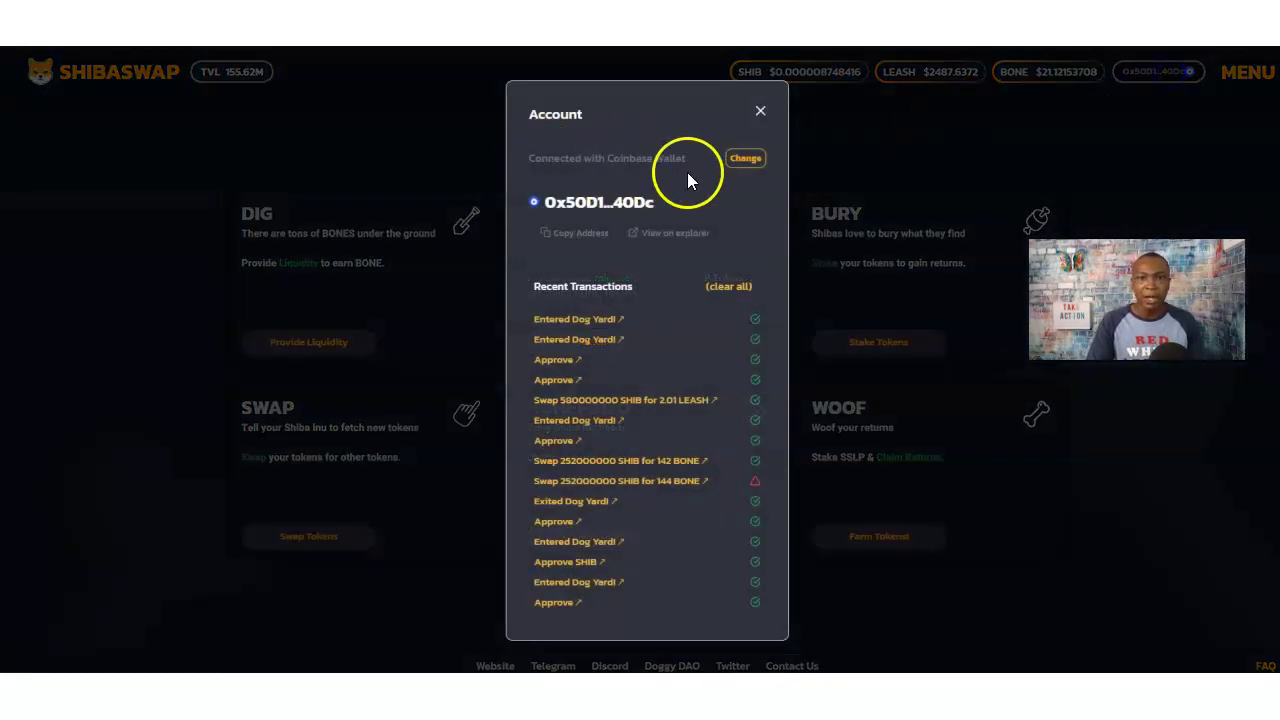
left_click(746, 159)
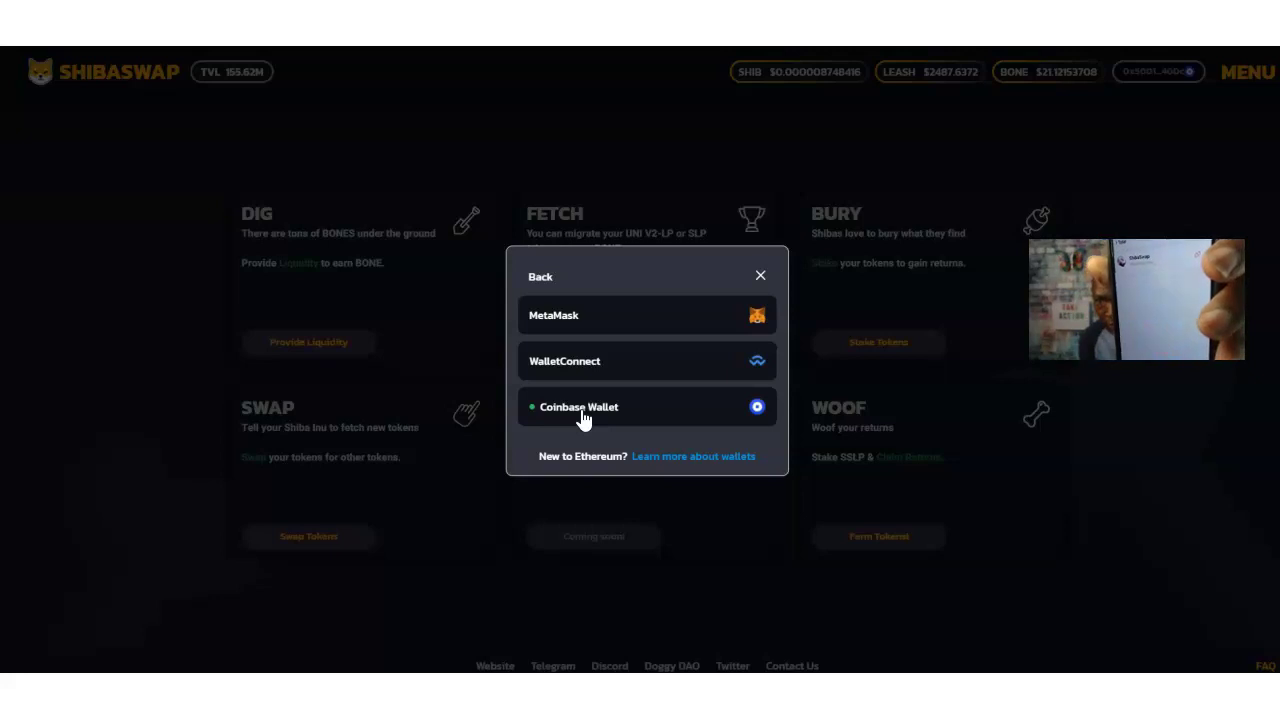
left_click(265, 520)
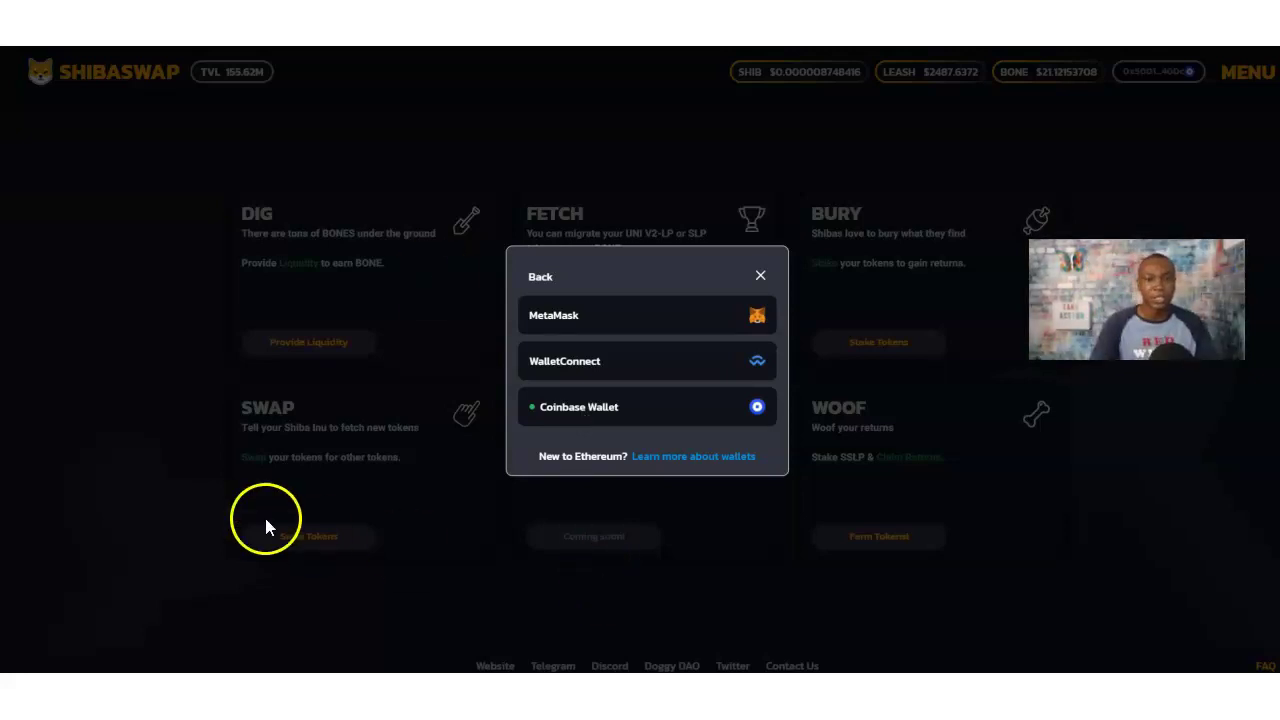